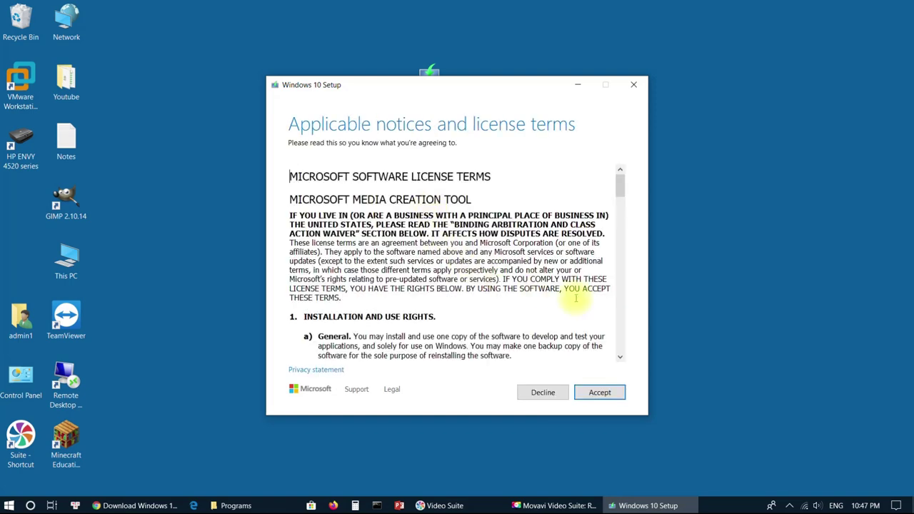
Step: Accept the Media Creation Tool license terms and choose to create installation media for another PC
scroll(418, 241, "down", 6)
scroll(487, 285, "down", 3)
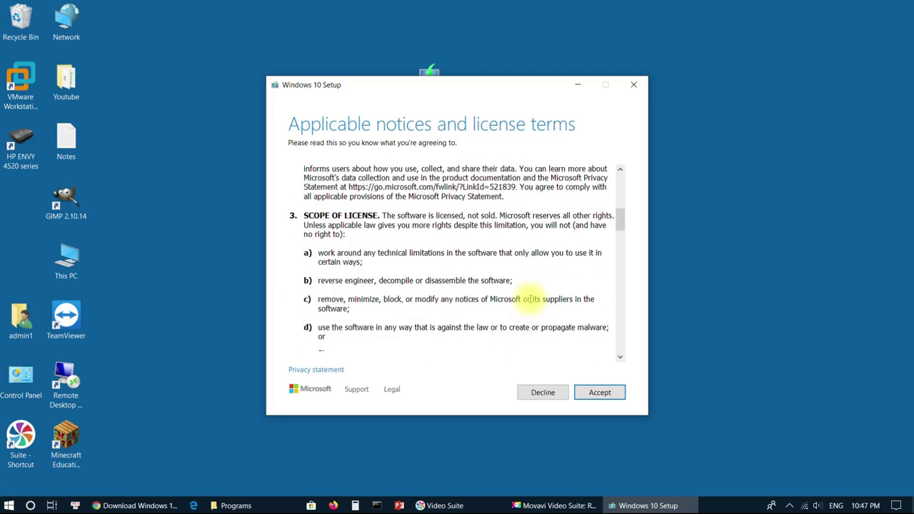
left_click(600, 393)
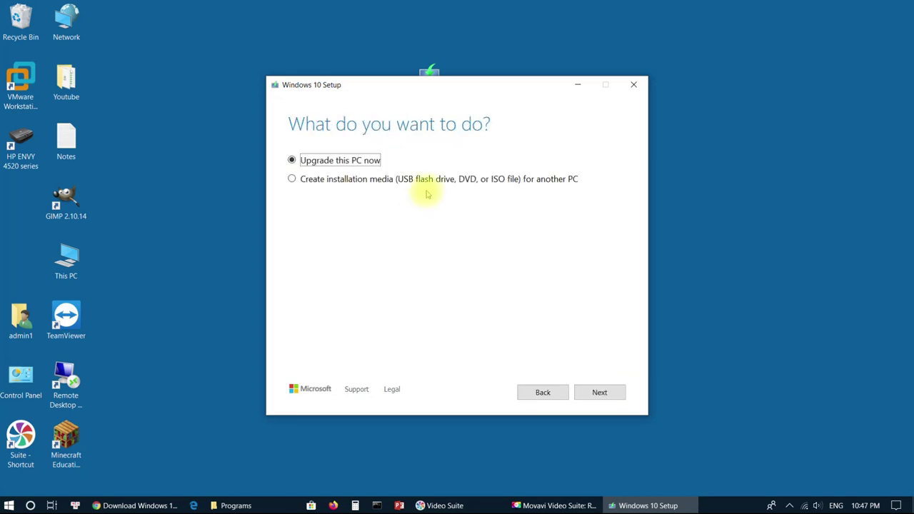
left_click(292, 180)
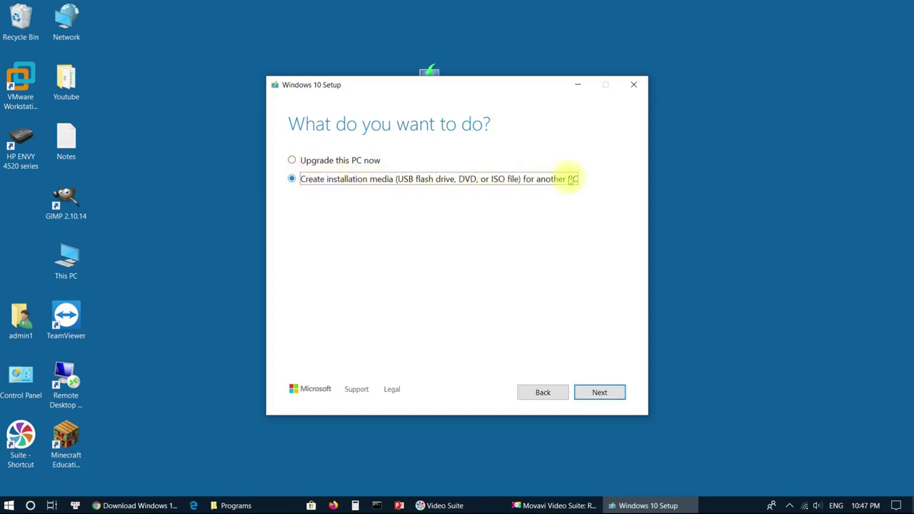
left_click(604, 396)
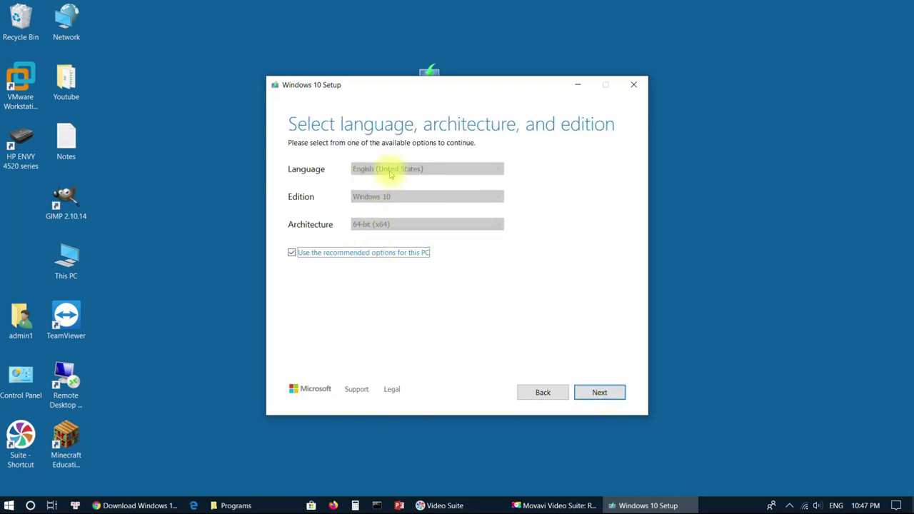
Step: Keep the recommended language, edition and architecture, and choose ISO file as the installation media
left_click(607, 398)
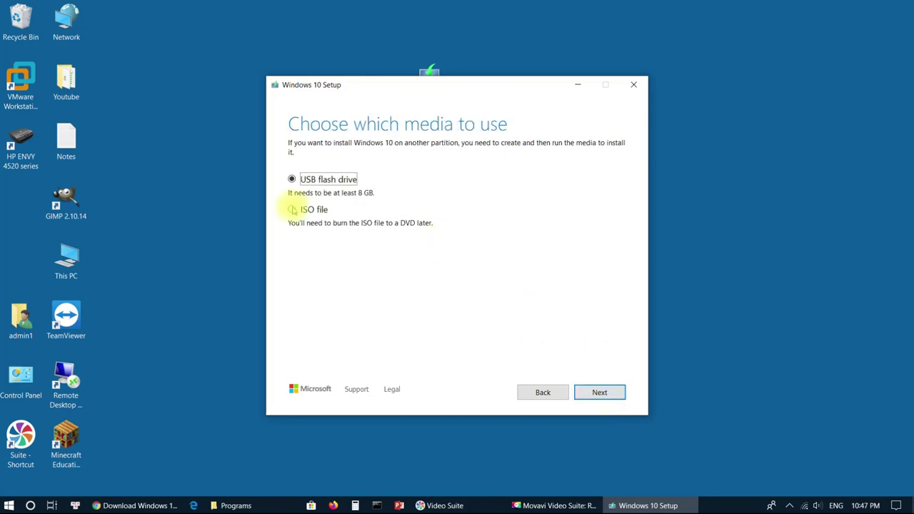
left_click(292, 210)
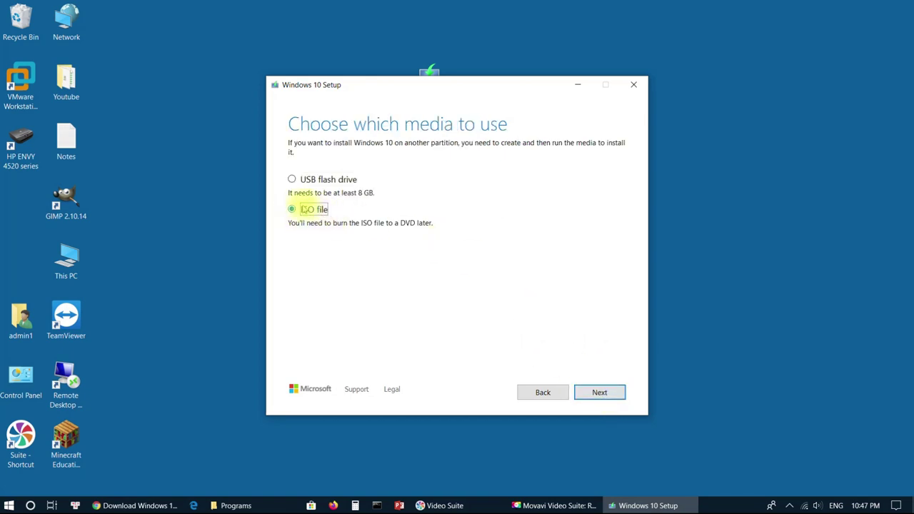
left_click(600, 393)
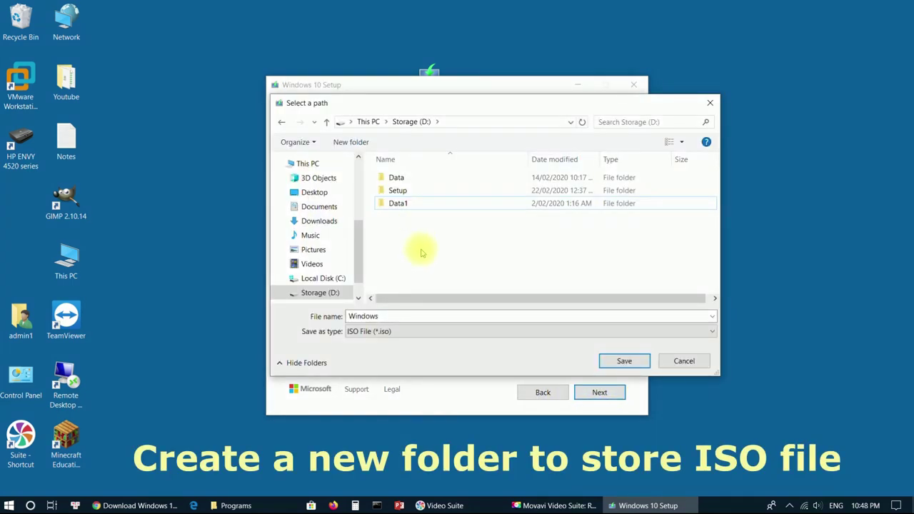
Step: Create a folder named Windows Installation ISO on Storage (D:) and save the ISO file in it as Windows
right_click(419, 224)
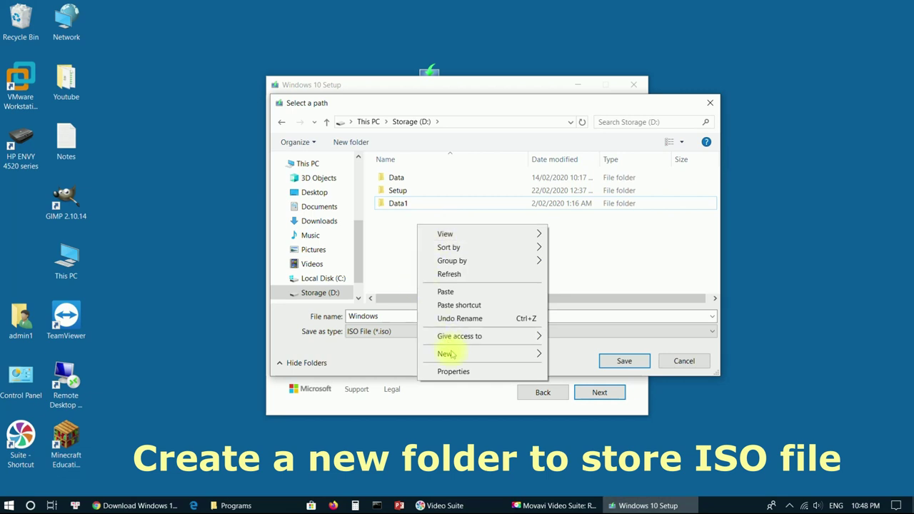
mouse_move(542, 354)
left_click(576, 357)
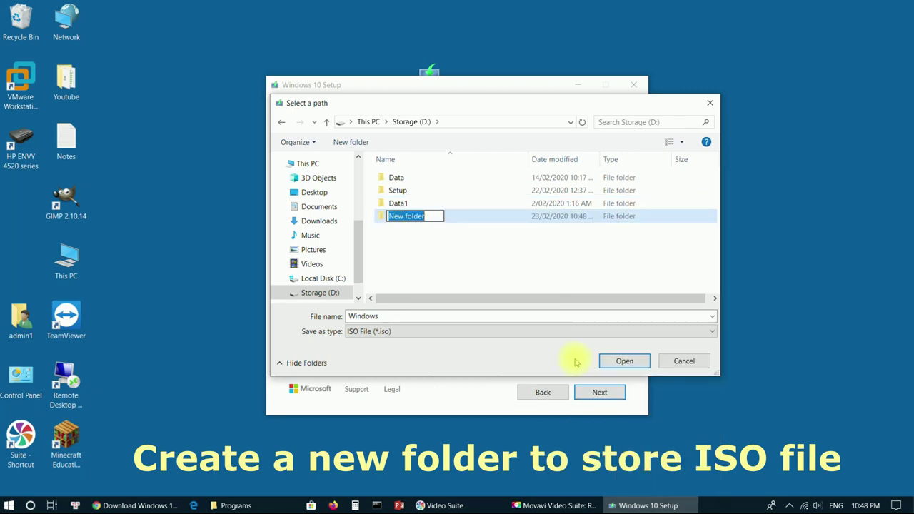
type("Windows Instal")
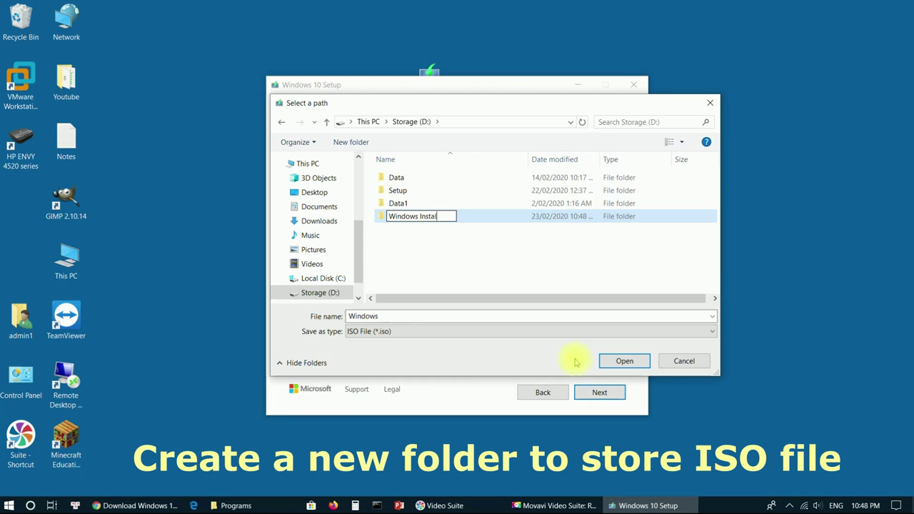
type("lation ISO")
key("Return")
double_click(450, 216)
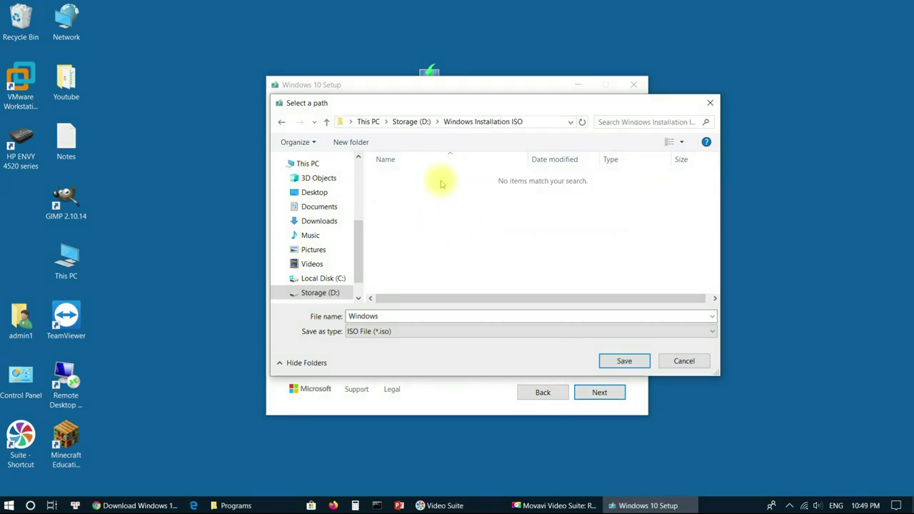
left_click(625, 361)
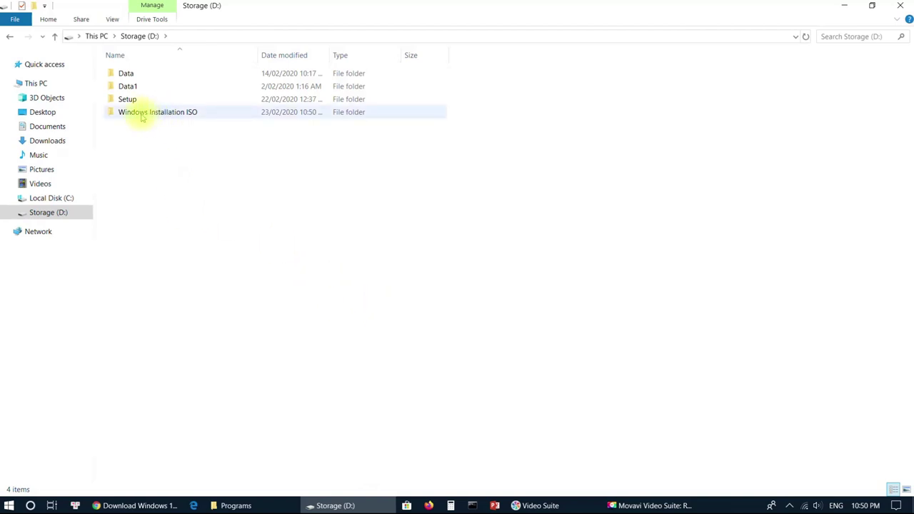
Step: Open the Windows Installation ISO folder on Storage (D:) and check the Windows 10 disc image file
left_click(171, 114)
double_click(170, 115)
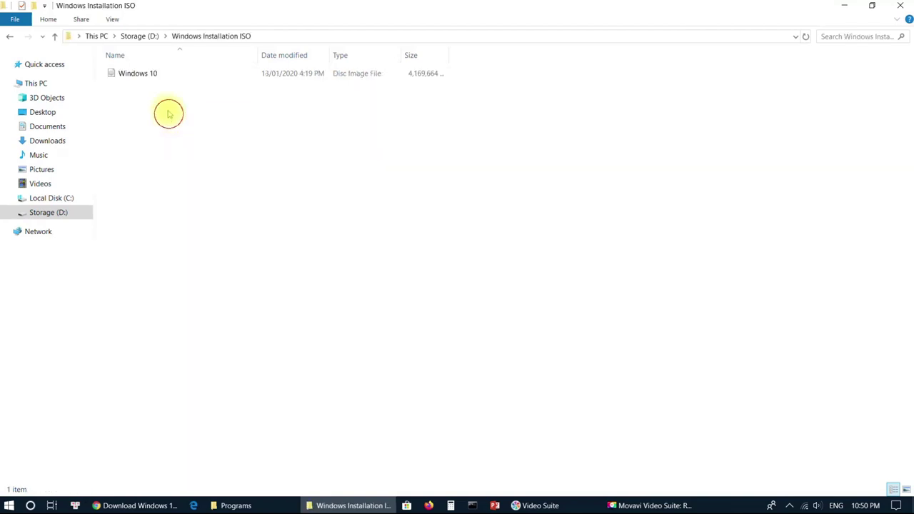
left_click(140, 74)
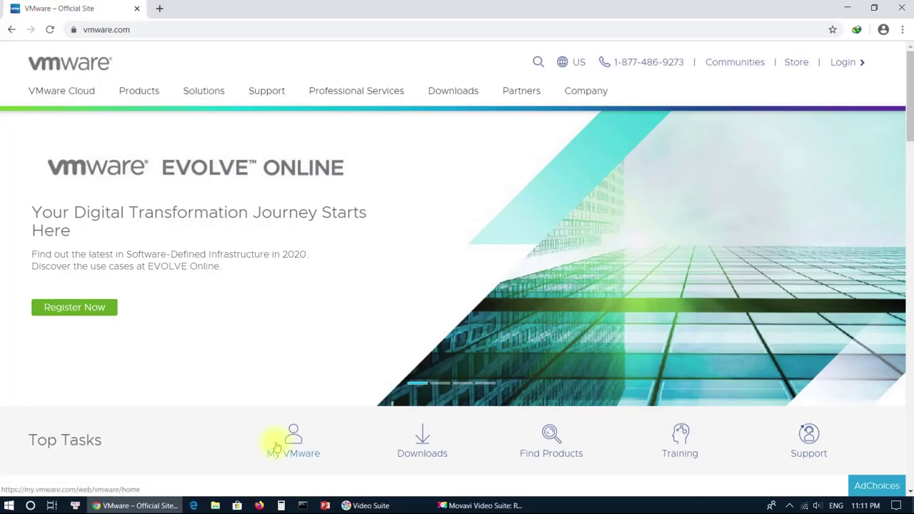
left_click(122, 30)
left_click(135, 29)
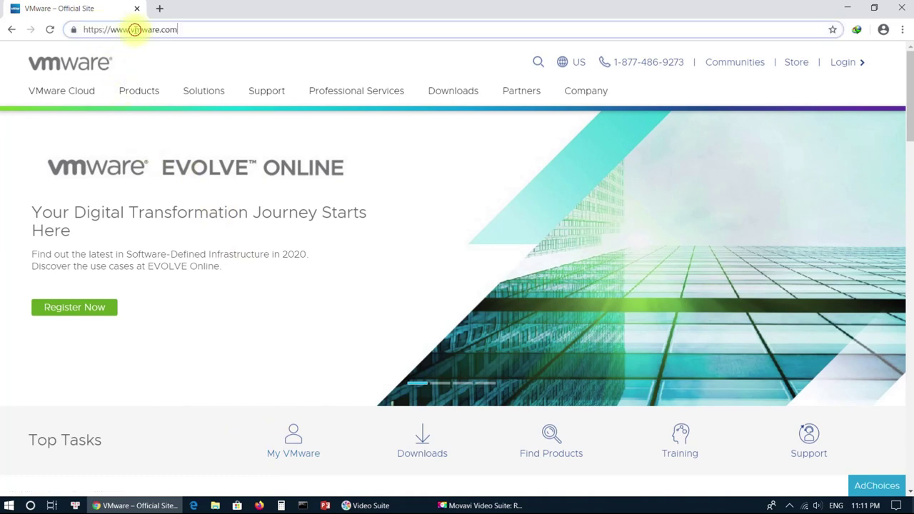
left_click_drag(176, 30, 71, 31)
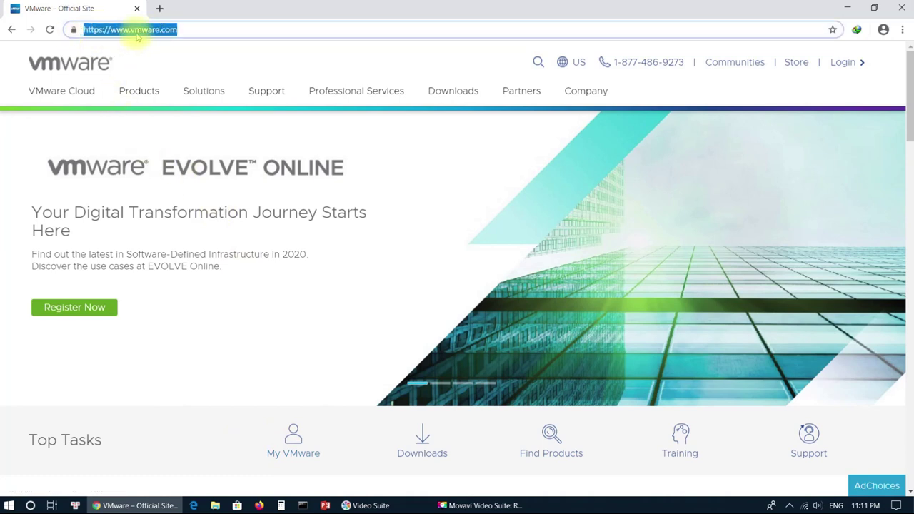
left_click(180, 29)
Step: Open the download page of VMware Workstation 15.5.1 Pro for Windows from the site's product downloads
left_click(452, 92)
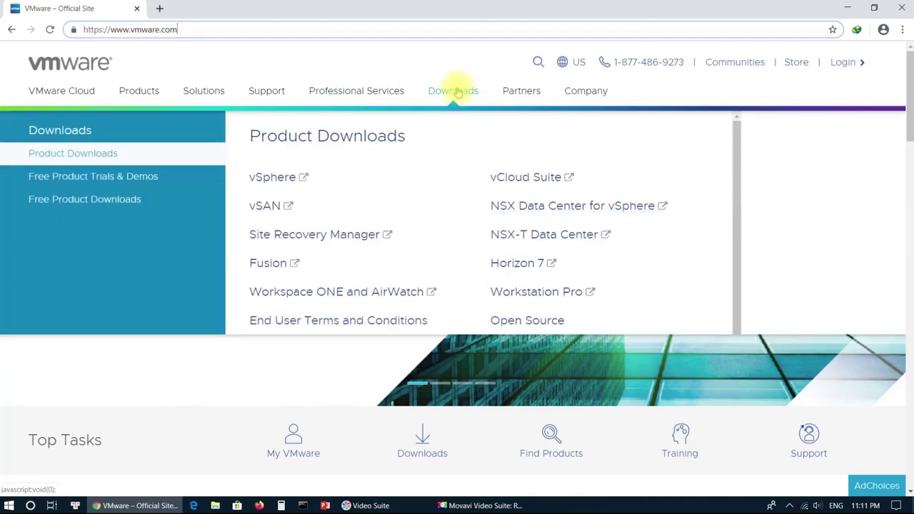
left_click(537, 292)
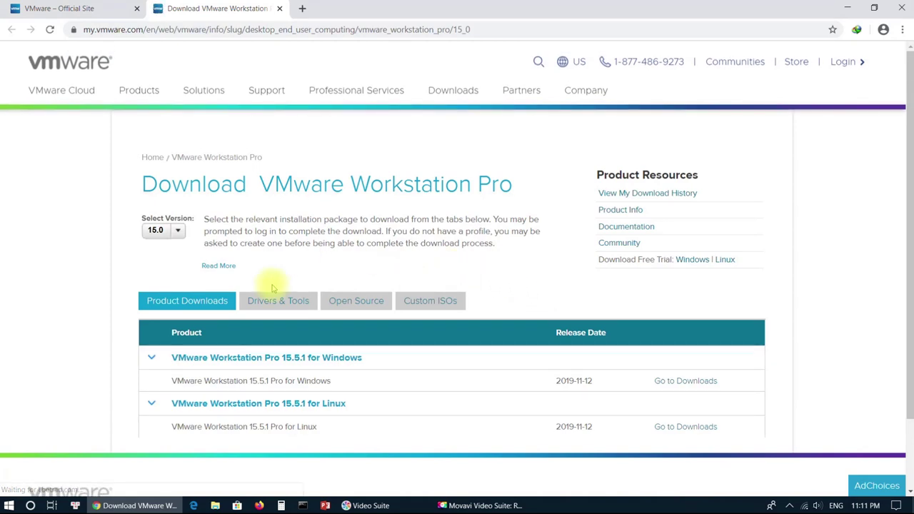
left_click(682, 382)
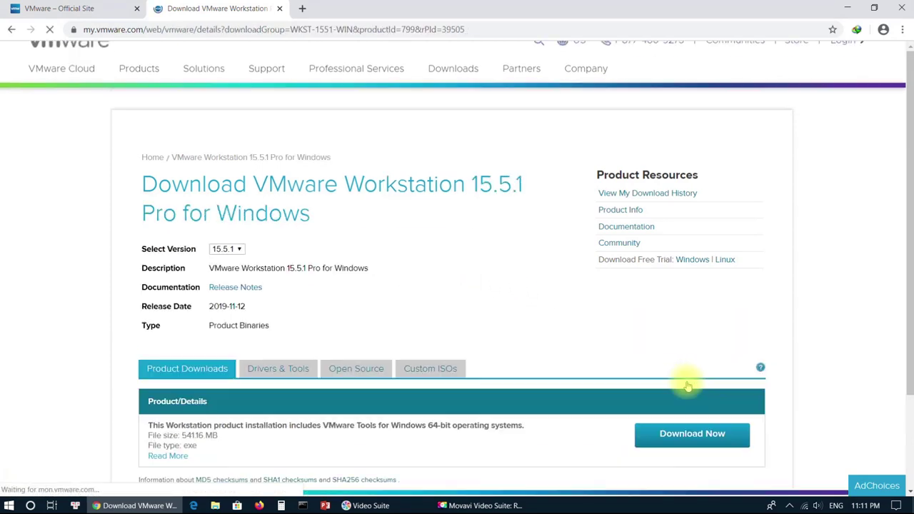
scroll(452, 407, "down", 3)
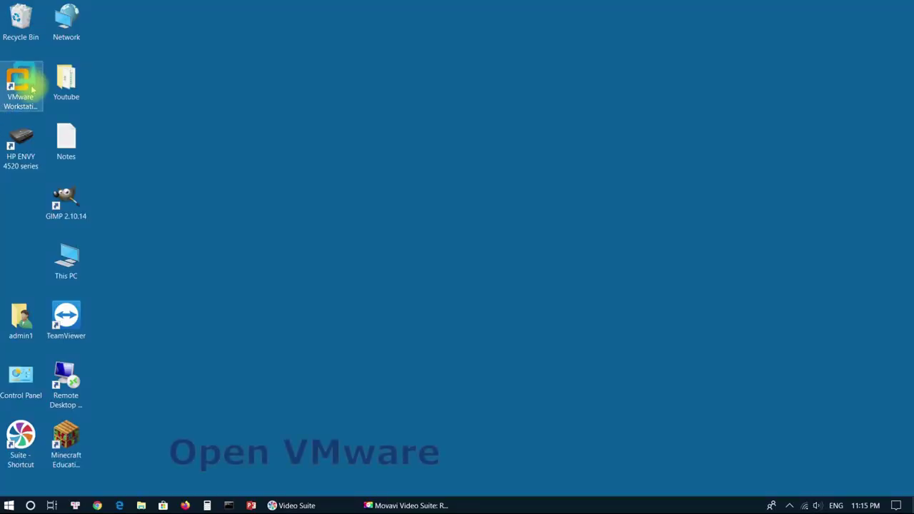
Step: Launch VMware Workstation Pro from the desktop and start the New Virtual Machine Wizard
double_click(20, 85)
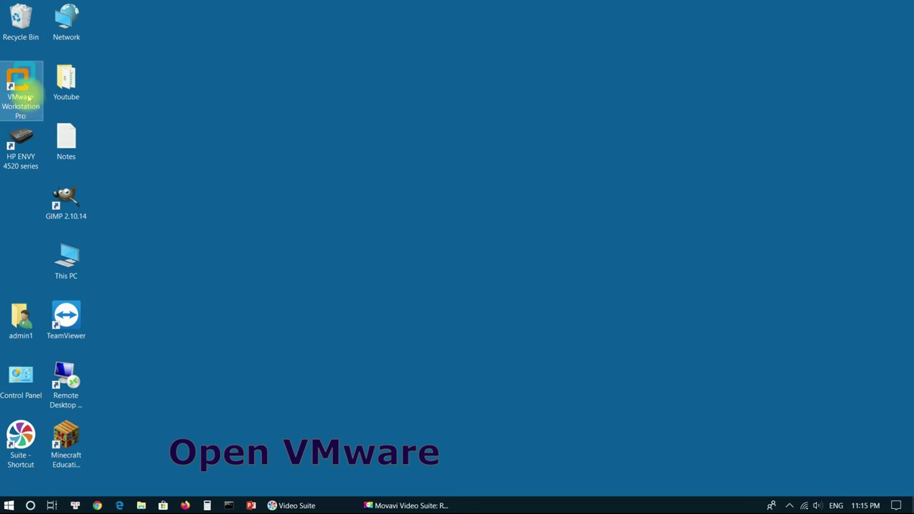
double_click(27, 89)
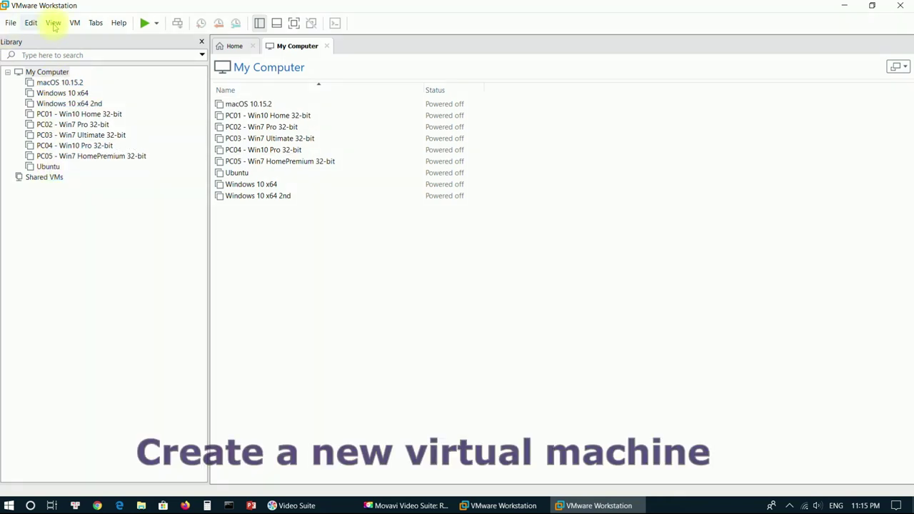
left_click(10, 23)
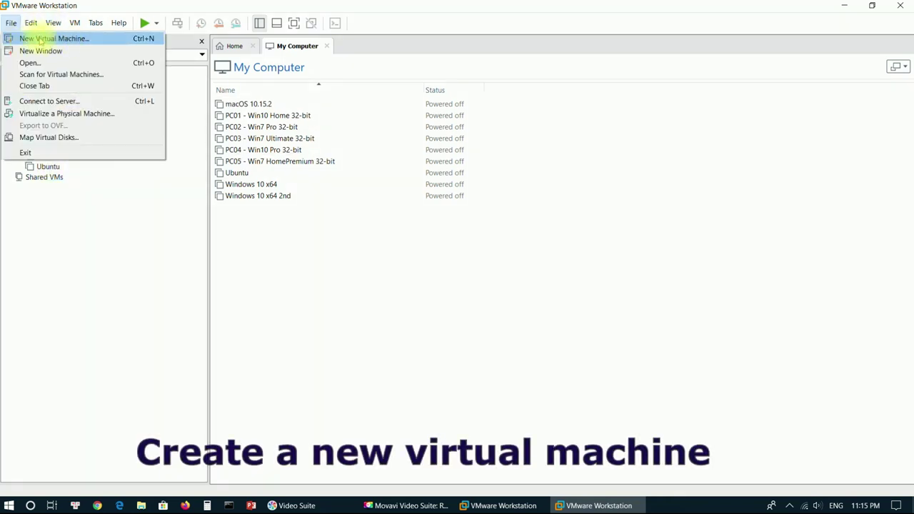
left_click(57, 39)
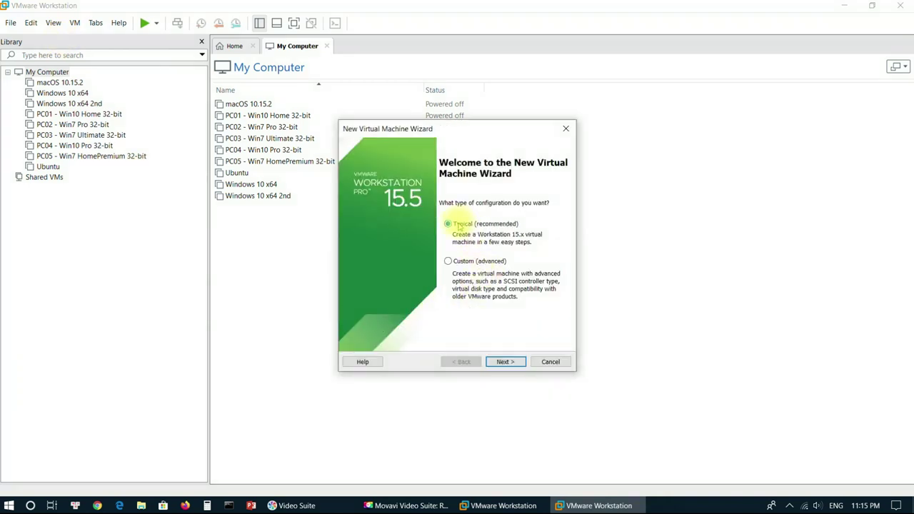
Step: Use the Typical configuration with a blank hard disk and set the guest operating system to Microsoft Windows, version Windows 10 x64
left_click(509, 362)
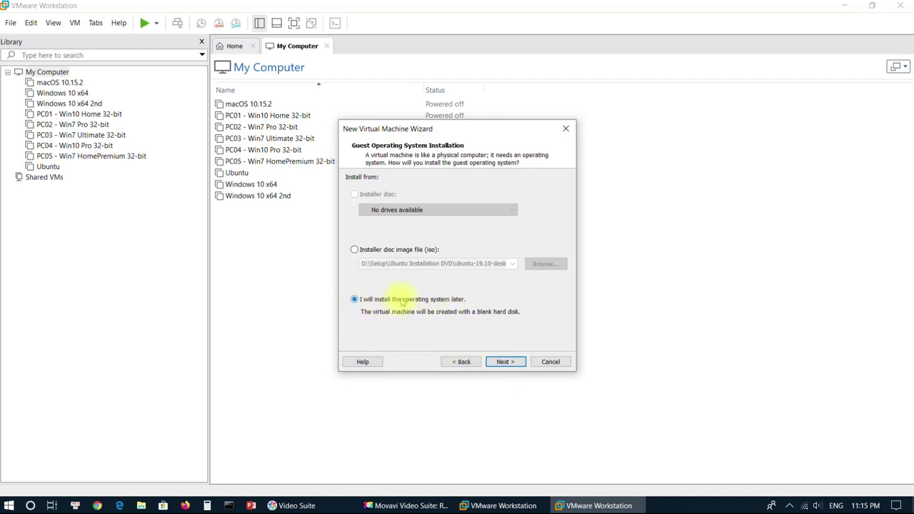
left_click(503, 361)
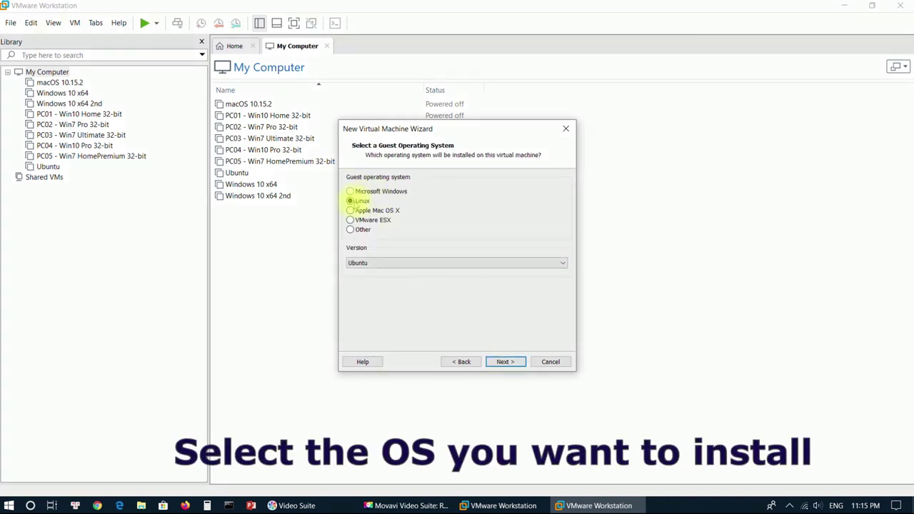
left_click(350, 191)
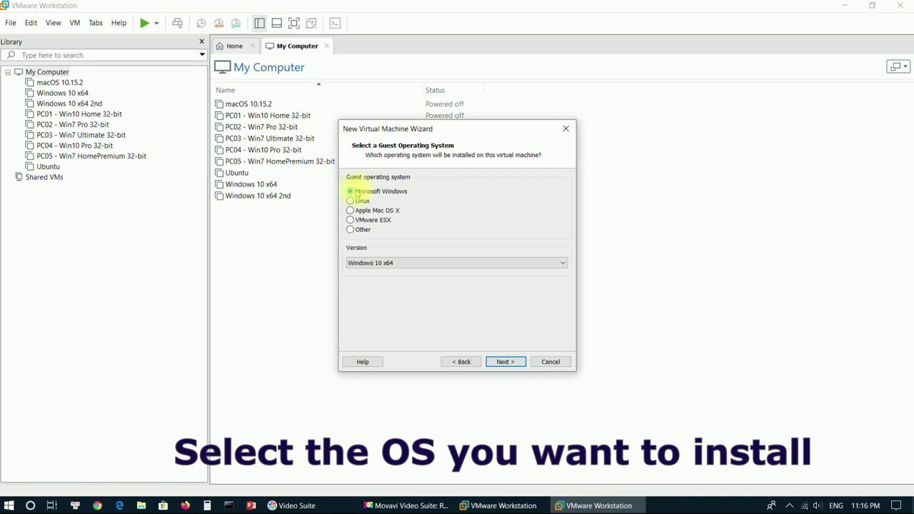
left_click(378, 263)
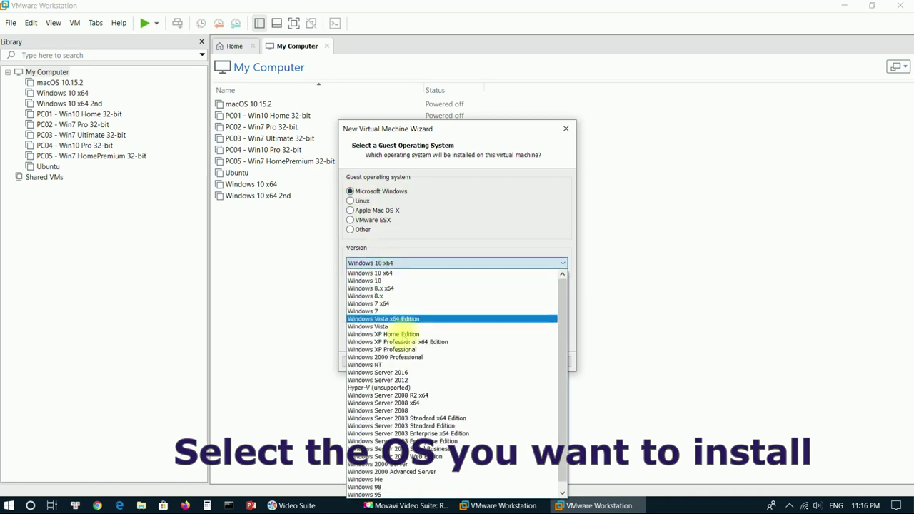
left_click(375, 272)
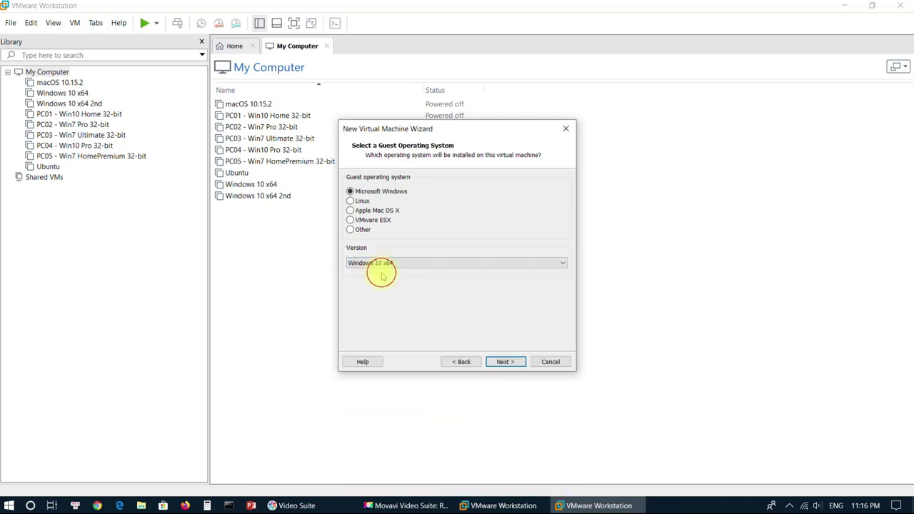
left_click(502, 362)
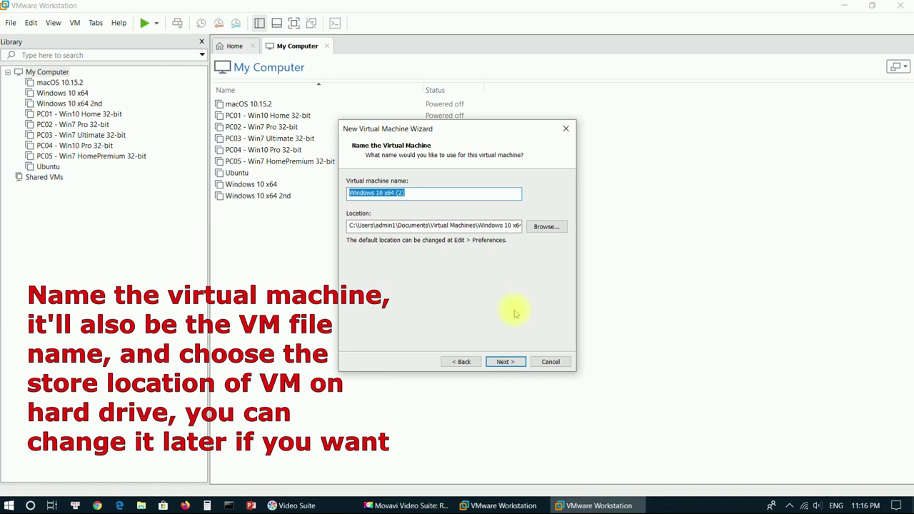
Step: Name the virtual machine Demo Windows 10 64-bit and accept its default storage location
type("Dem")
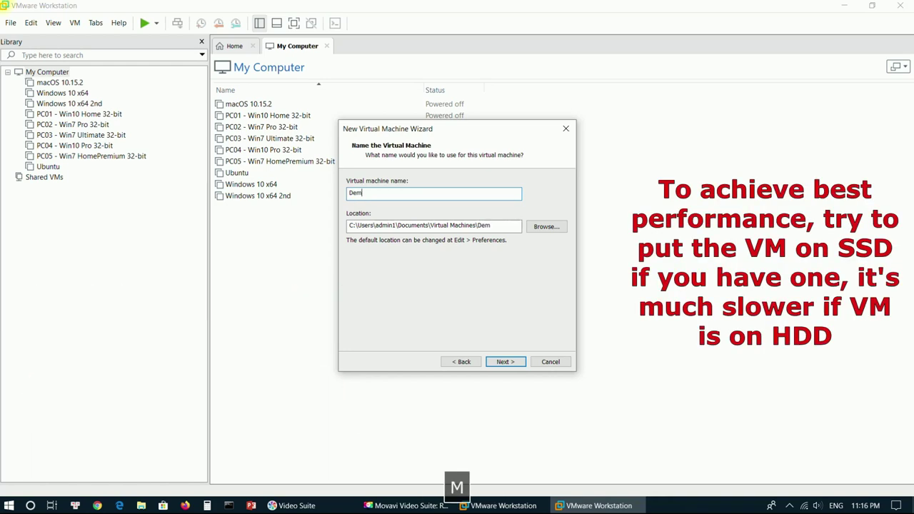
type("o Windows ")
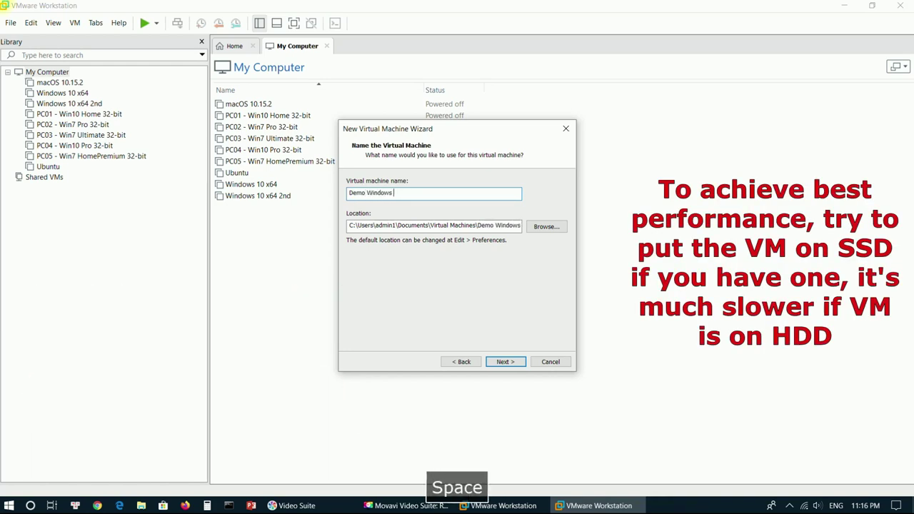
type("10 64")
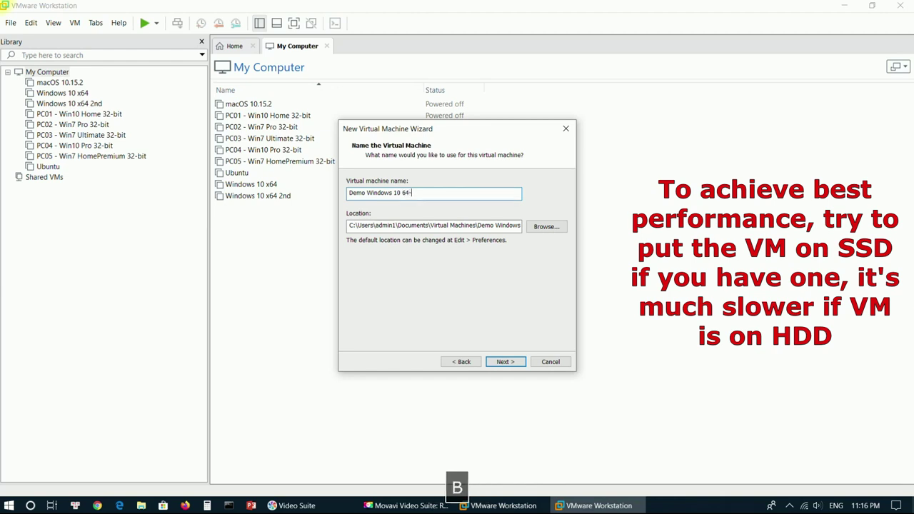
type("-bit")
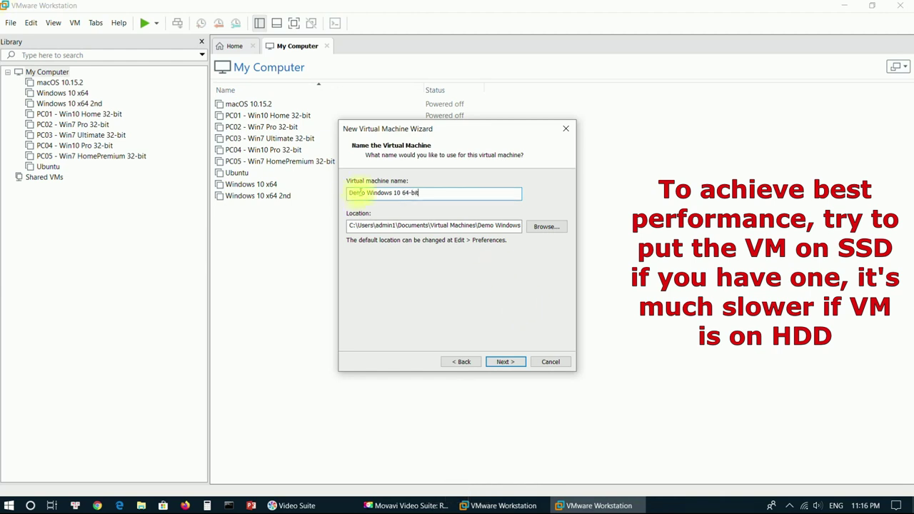
left_click(500, 362)
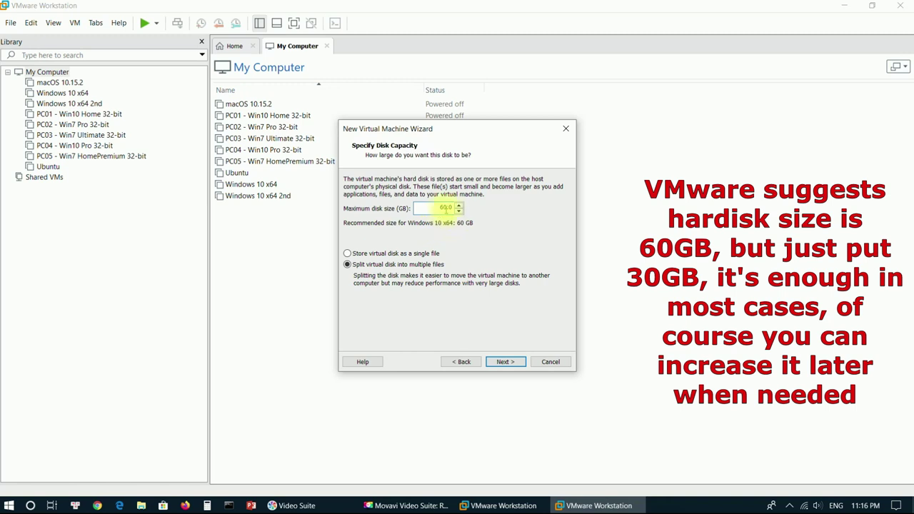
Step: Set the maximum disk size to 30 GB and store the virtual disk as a single file
left_click_drag(440, 207, 466, 209)
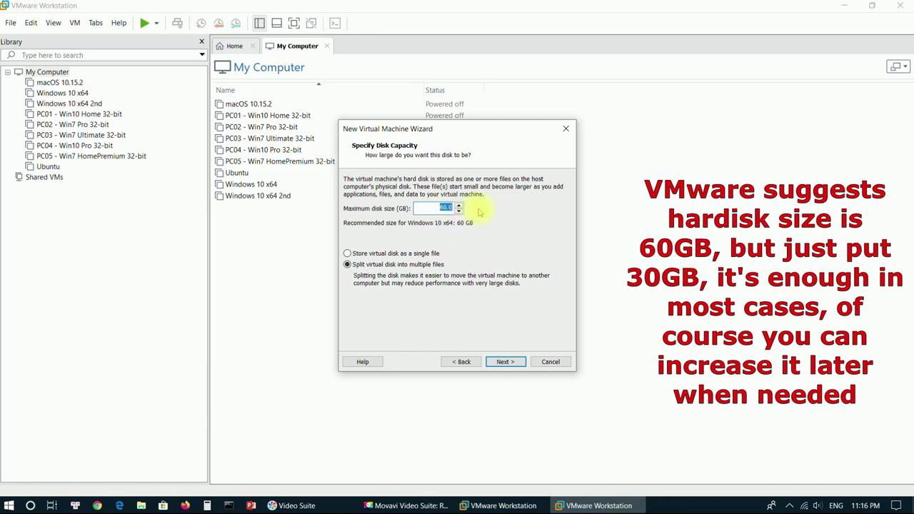
type("30")
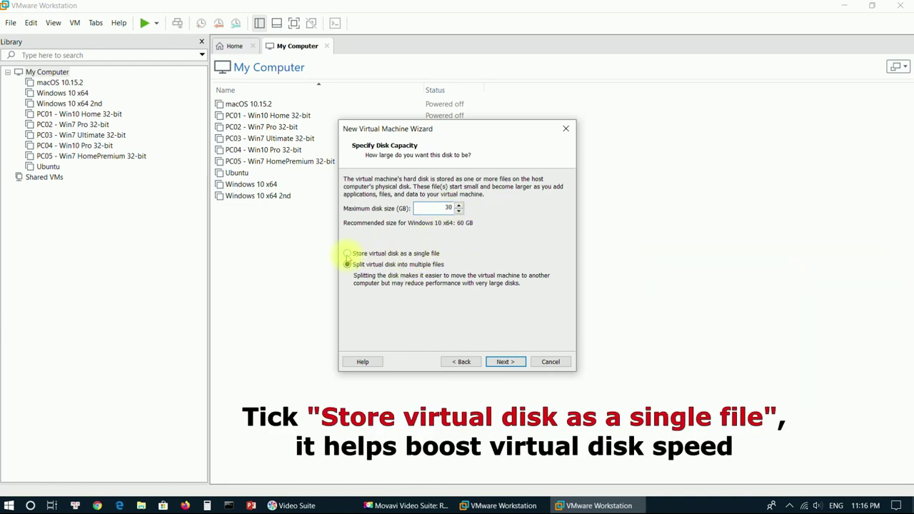
left_click(347, 252)
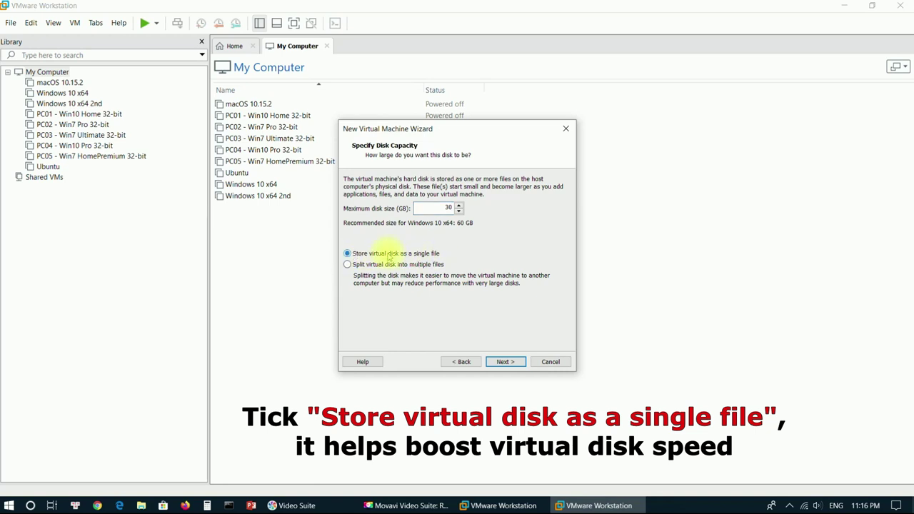
left_click(503, 361)
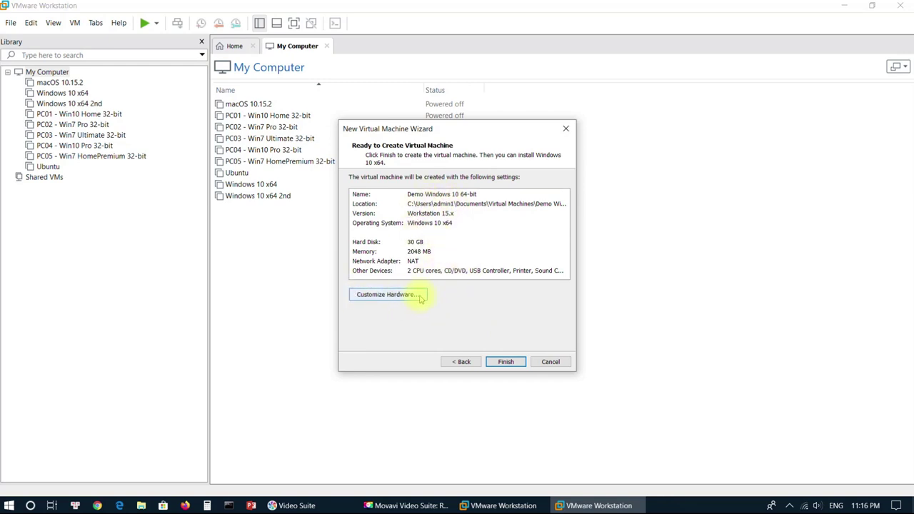
Step: Customize the virtual machine's hardware and set its memory to 4096 MB
left_click(386, 295)
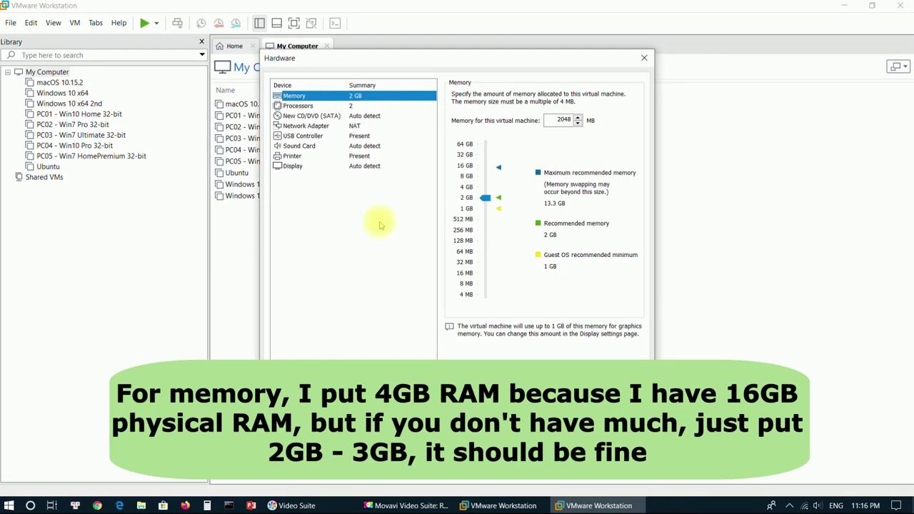
double_click(561, 120)
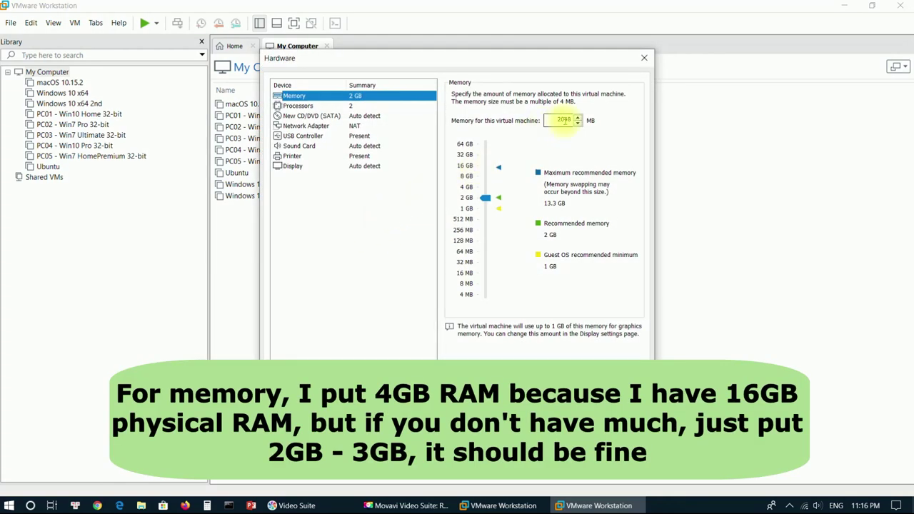
left_click(308, 106)
left_click(296, 96)
double_click(557, 120)
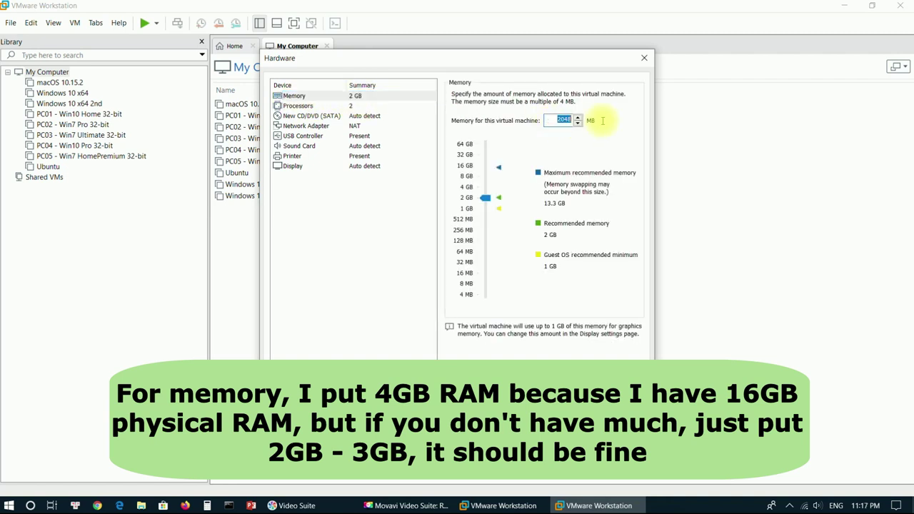
type("4096")
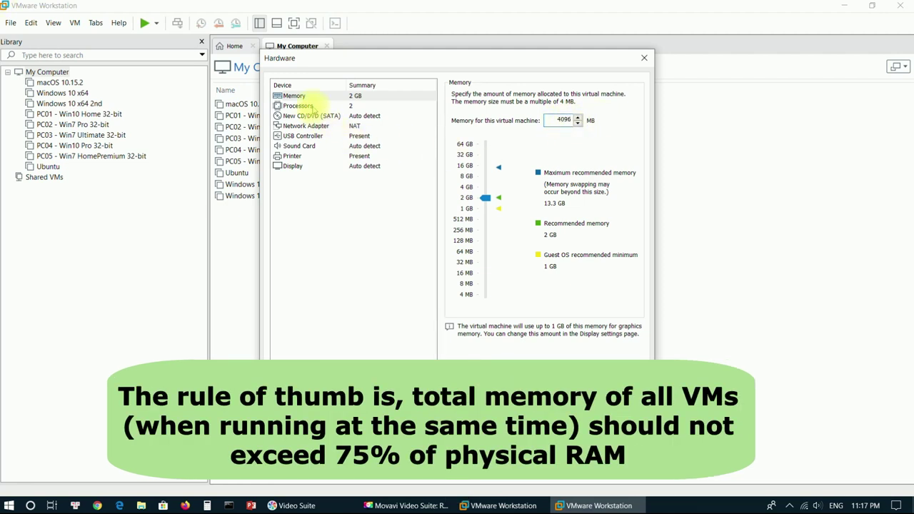
Step: Set the network adapter to Bridged and finish creating the virtual machine
left_click(308, 106)
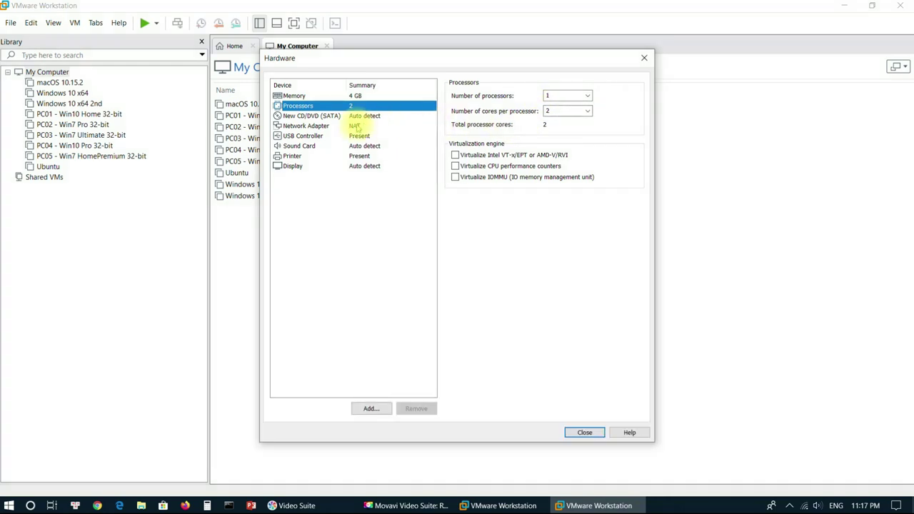
left_click(314, 125)
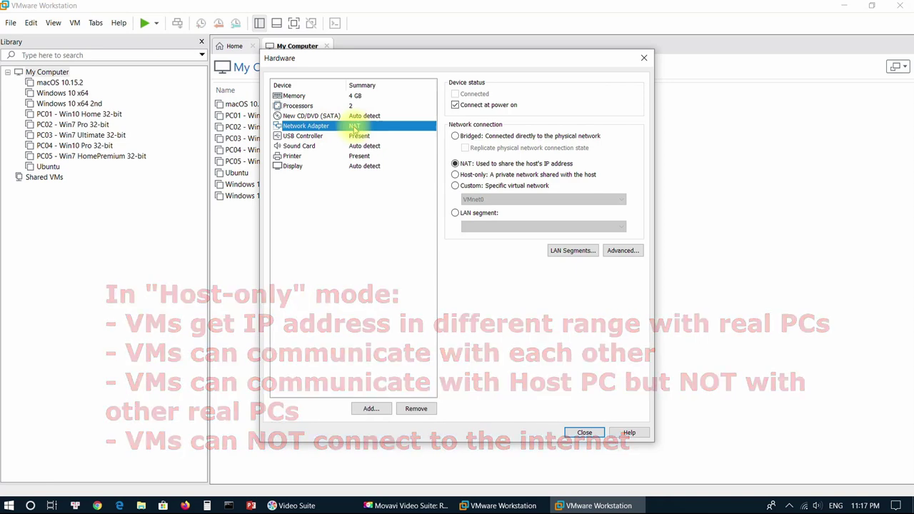
left_click(455, 137)
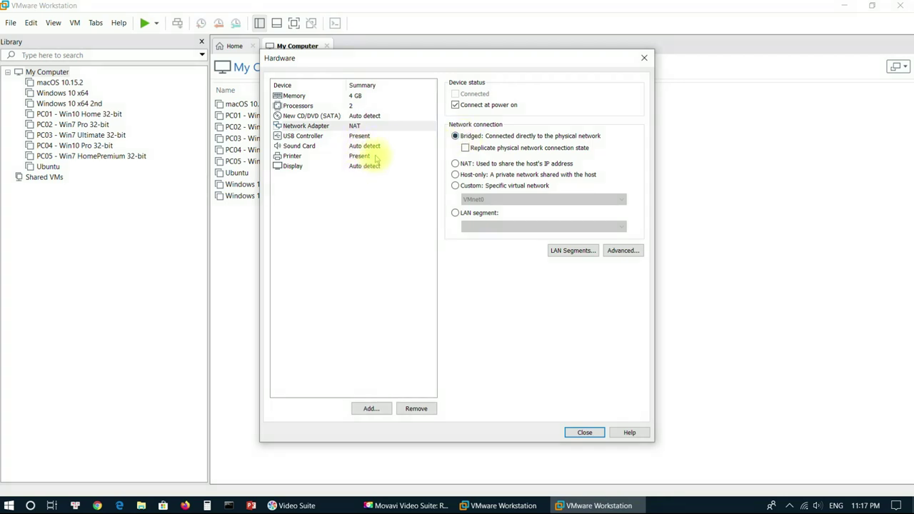
left_click(583, 433)
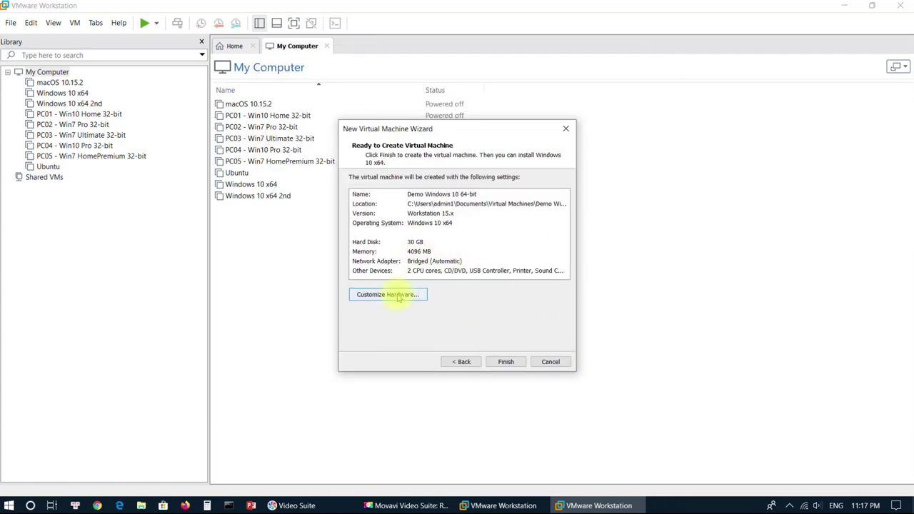
left_click(505, 362)
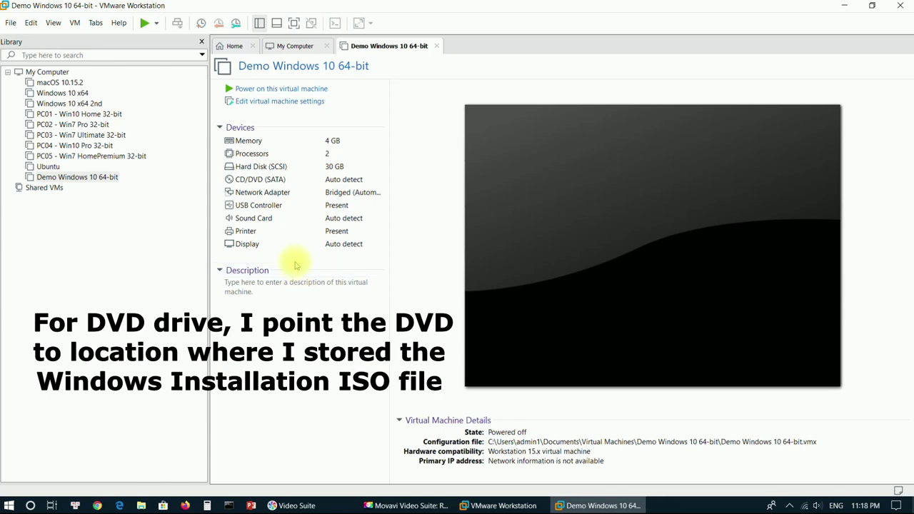
Step: Connect the virtual machine's CD/DVD drive to the Windows 10 ISO image in D:\Windows Installation ISO
double_click(327, 180)
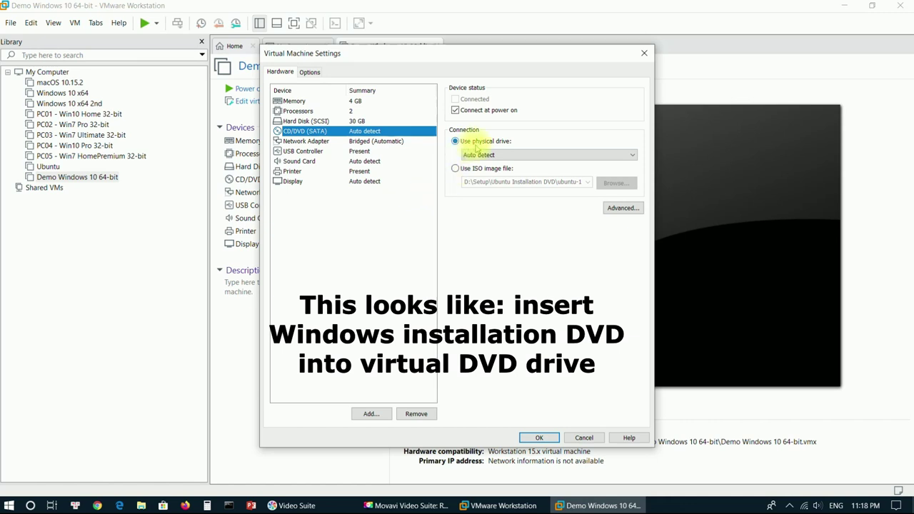
left_click(461, 168)
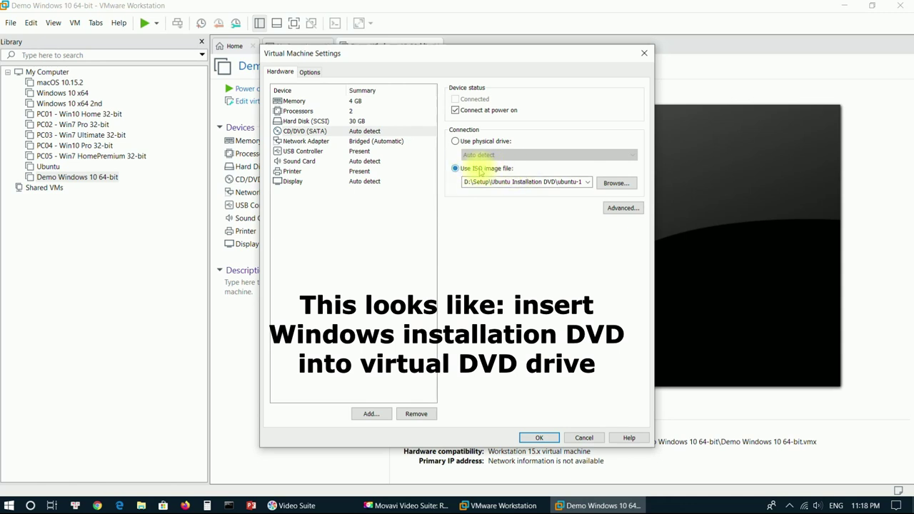
left_click(613, 183)
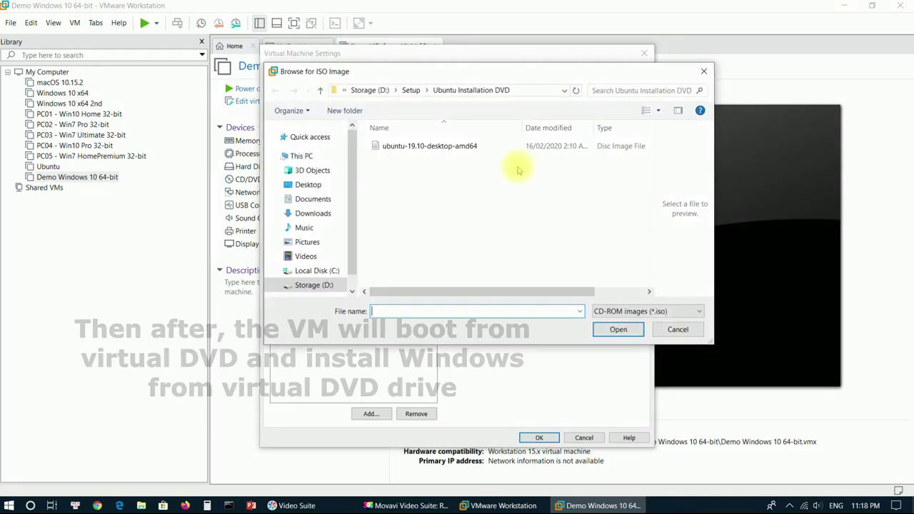
left_click(370, 90)
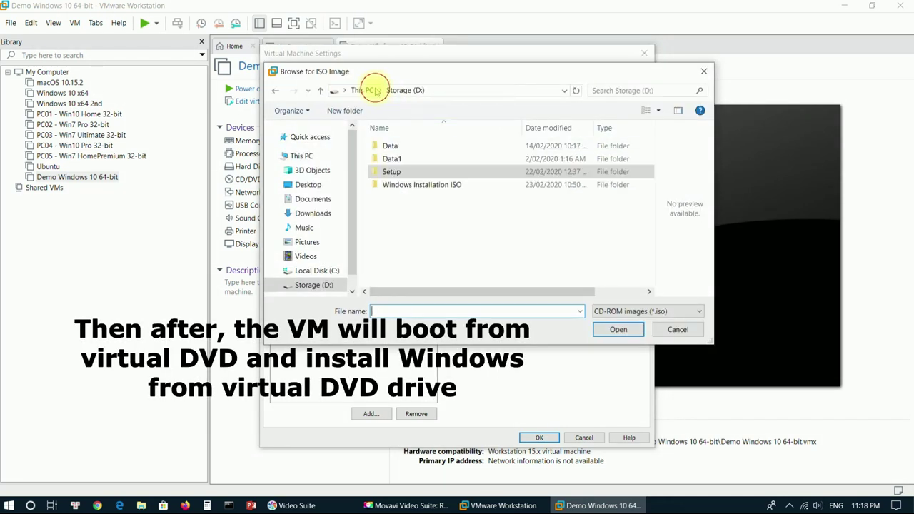
left_click(417, 187)
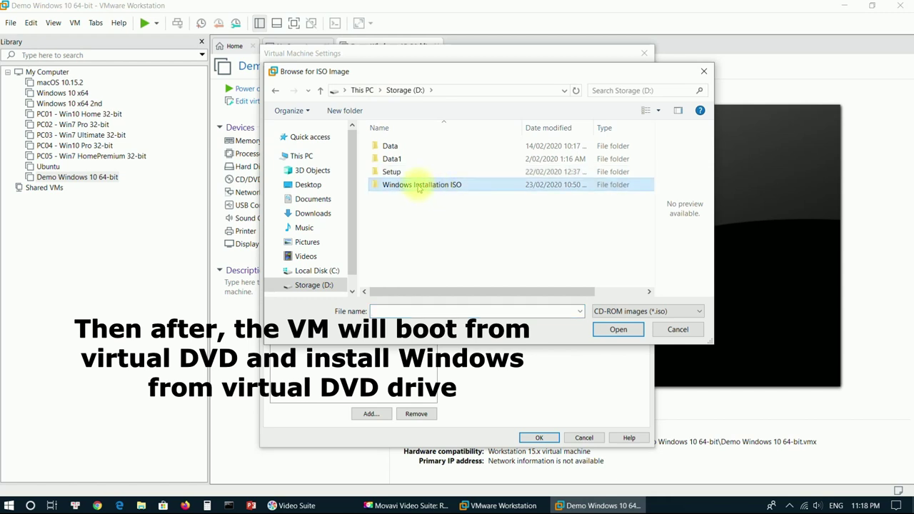
double_click(419, 187)
left_click(410, 147)
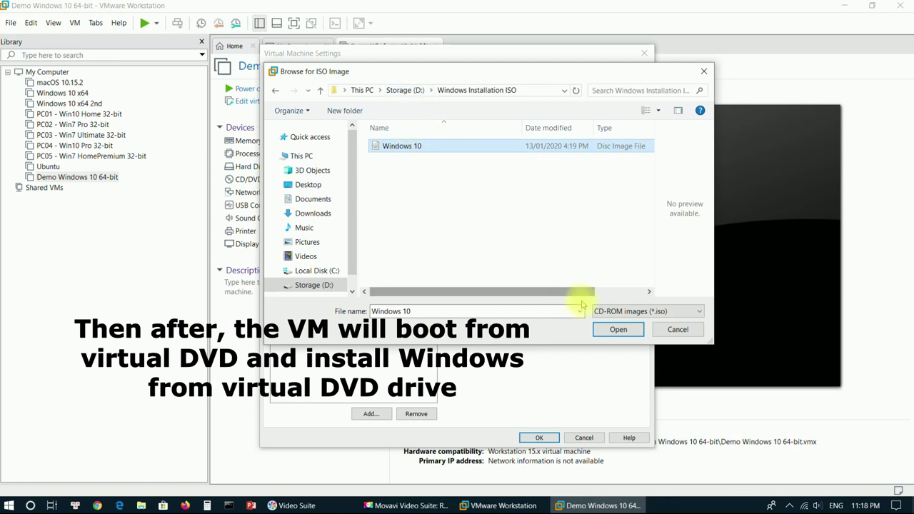
left_click(616, 331)
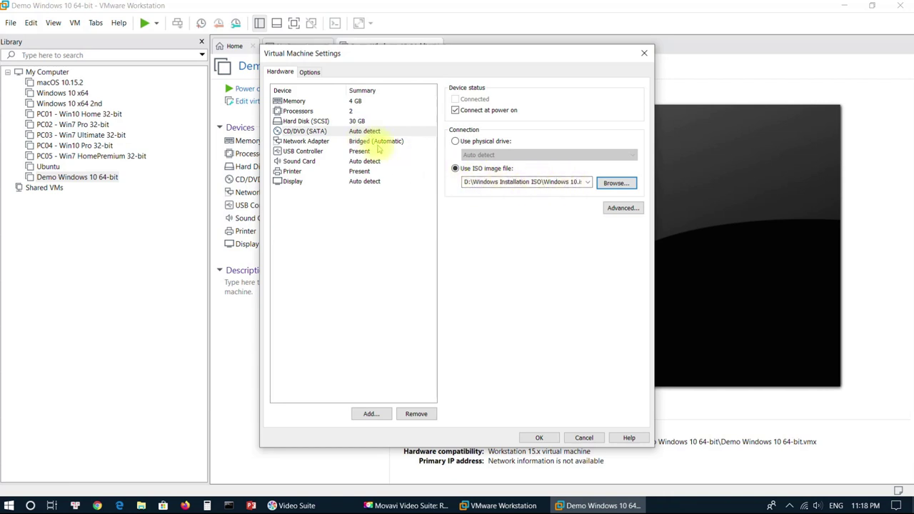
left_click(540, 437)
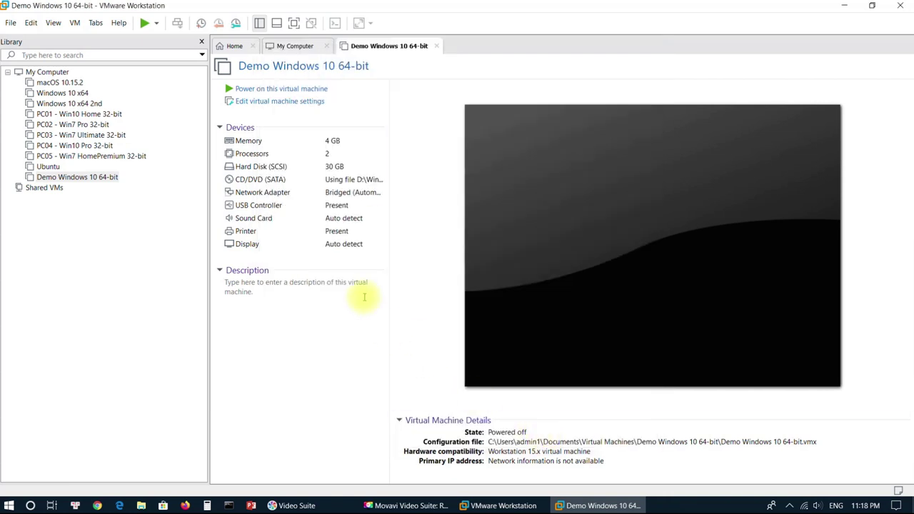
Step: Narrow the virtual machine library and check which ISO image the CD/DVD drive uses
left_click_drag(210, 165, 150, 166)
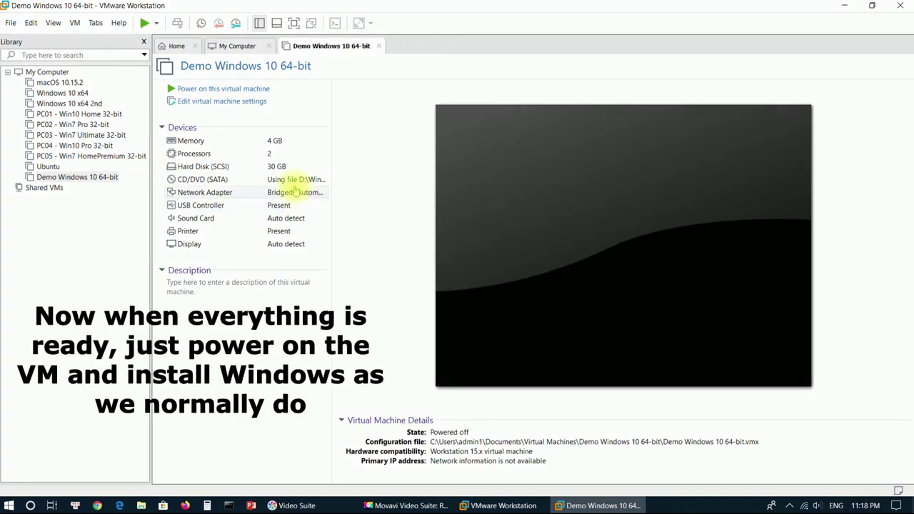
left_click(206, 179)
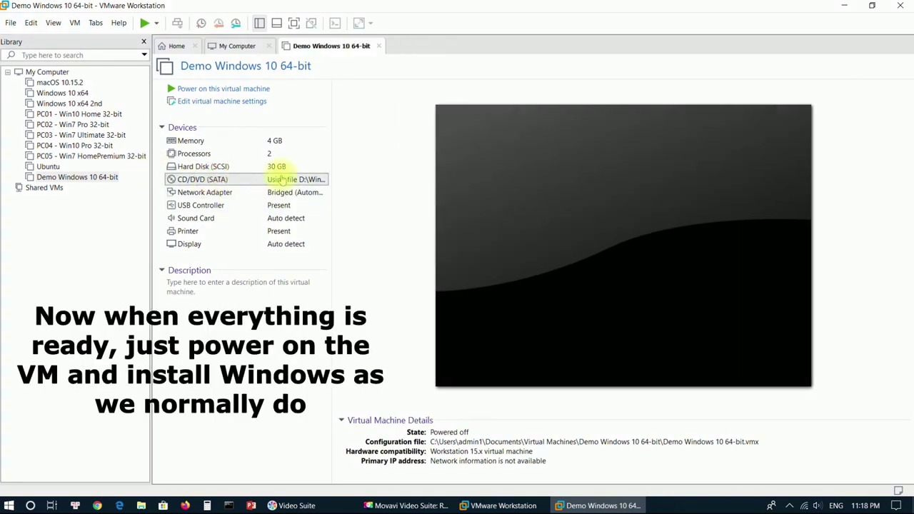
double_click(293, 181)
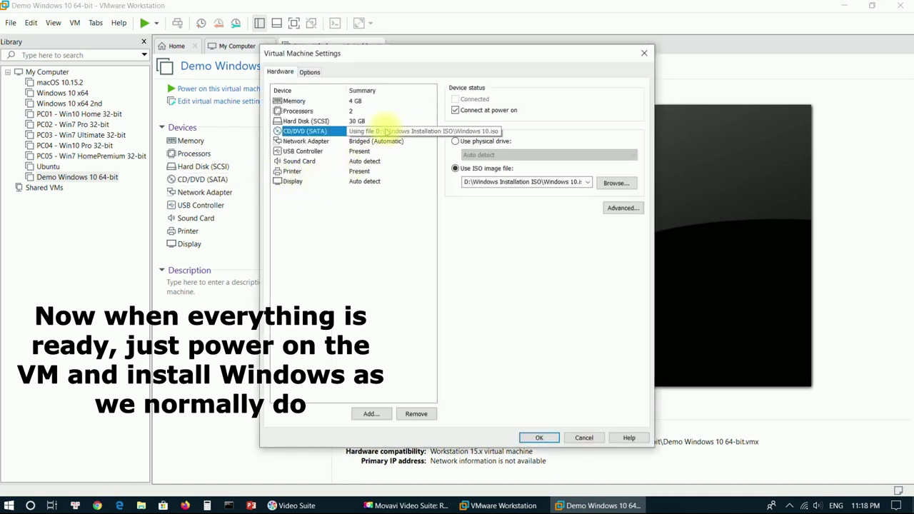
left_click(539, 438)
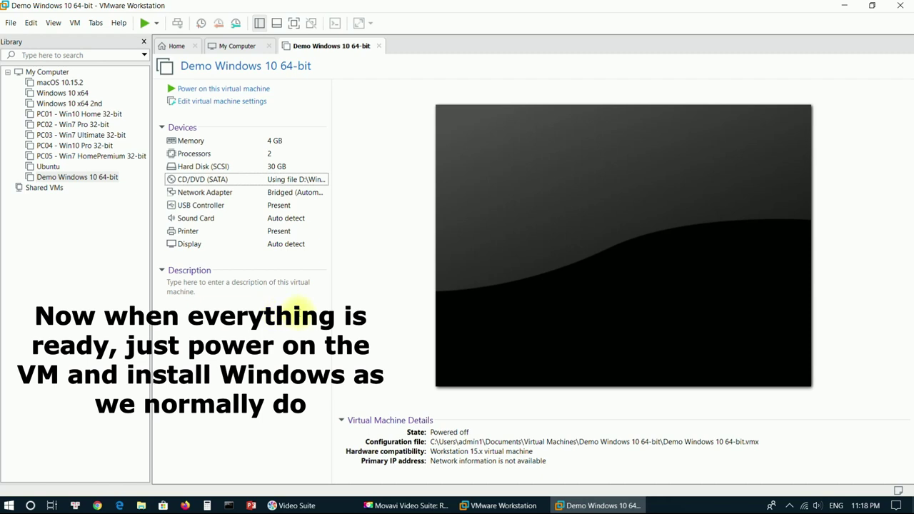
Step: Power on the Demo Windows 10 64-bit virtual machine and boot it from the virtual DVD
left_click(230, 91)
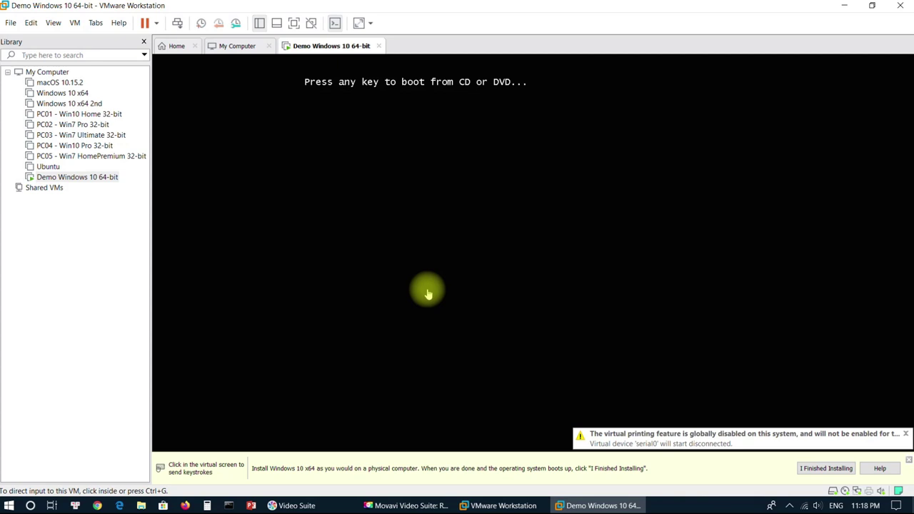
left_click(427, 293)
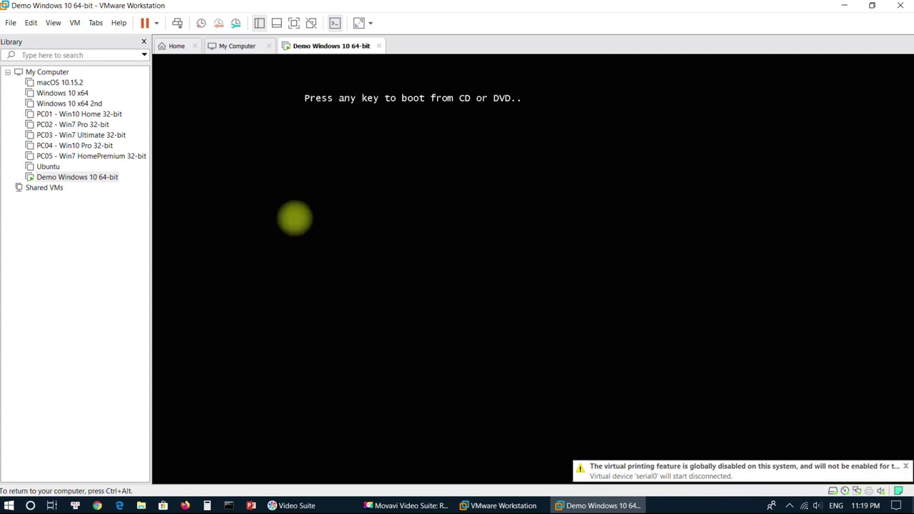
key("Return")
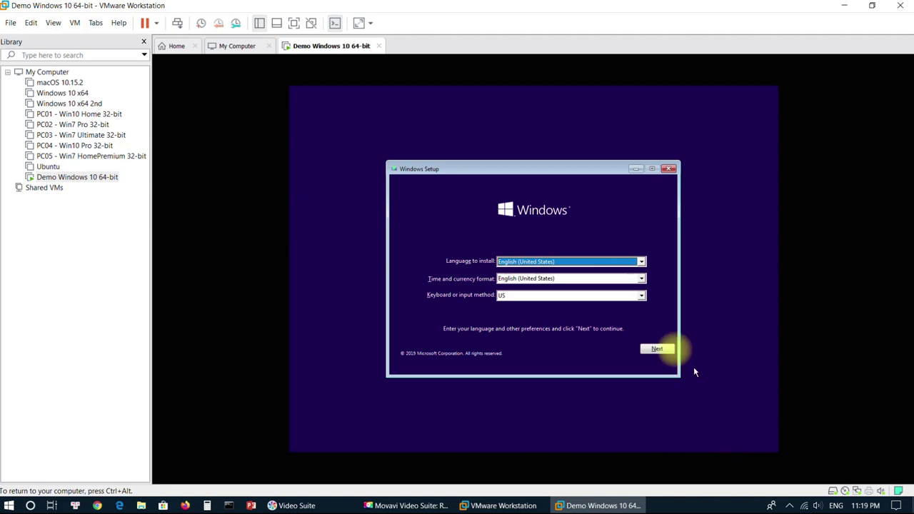
Step: Start the Windows installation with the default language settings and choose the Windows 10 Pro x64 edition
left_click(654, 351)
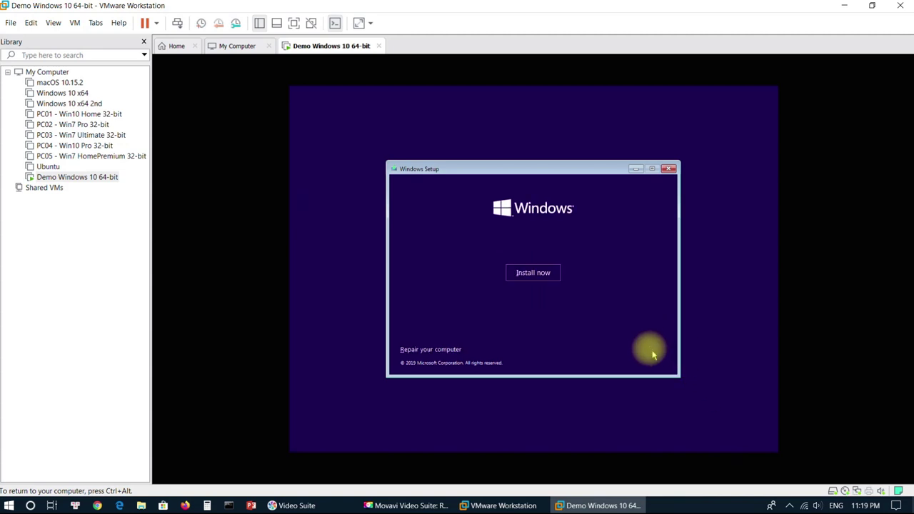
left_click(529, 274)
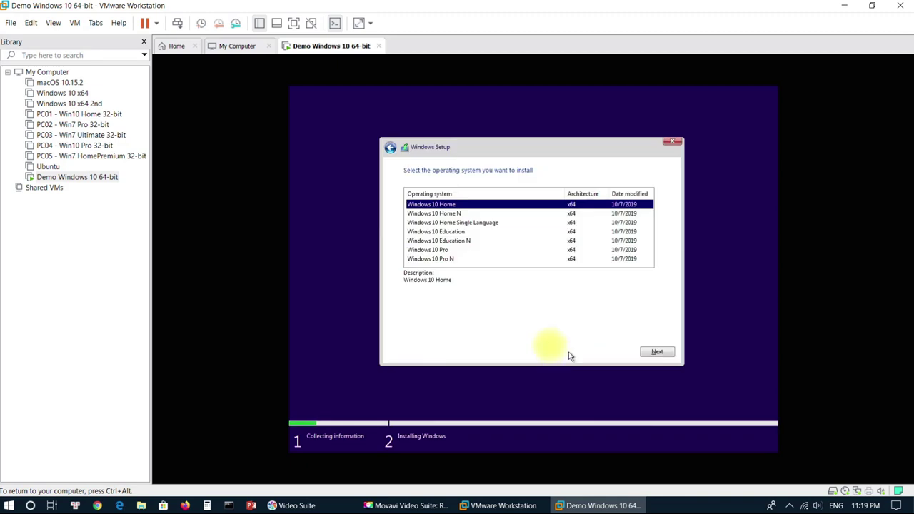
left_click(443, 251)
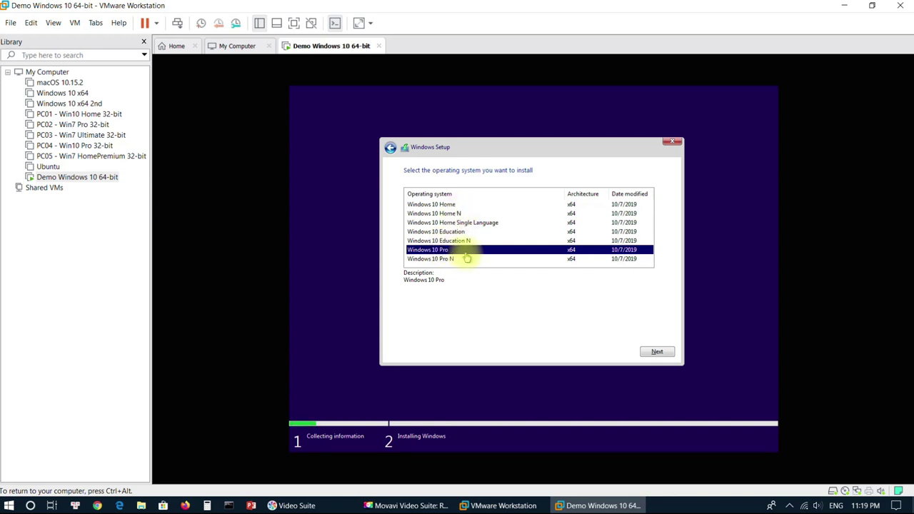
left_click(657, 351)
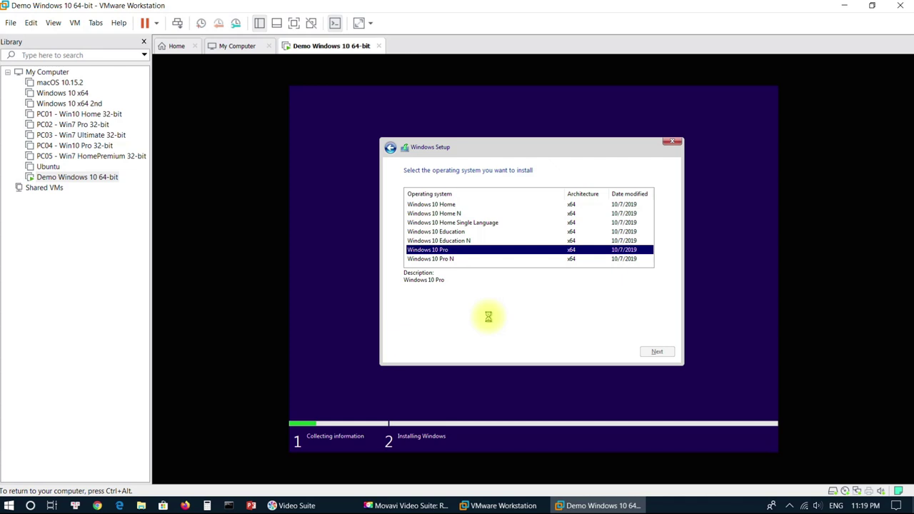
left_click(657, 352)
left_click(473, 262)
left_click(657, 353)
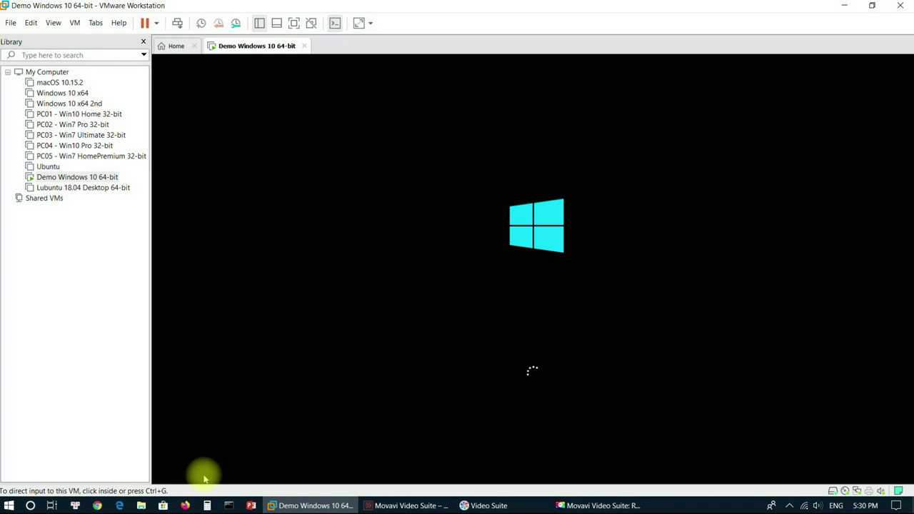
Step: Sign in to the virtual machine's Windows desktop with the account password
left_click(541, 336)
left_click(540, 334)
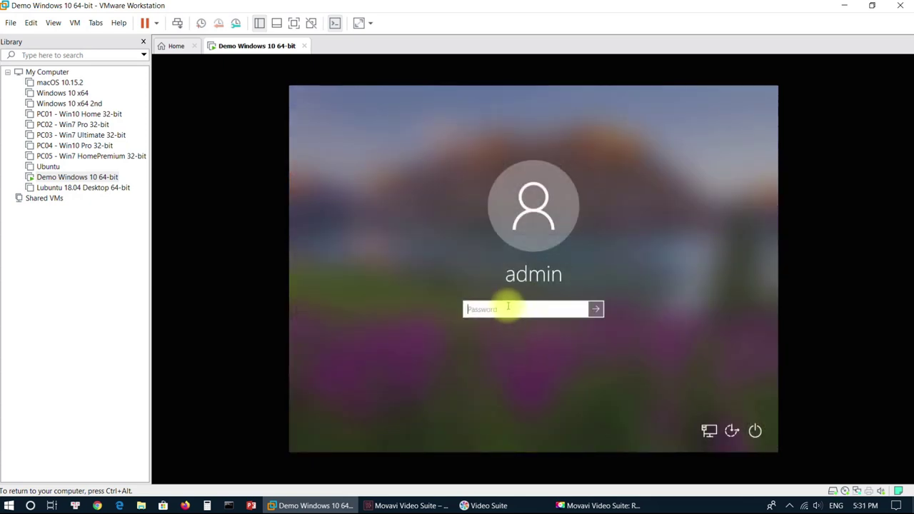
key("Return")
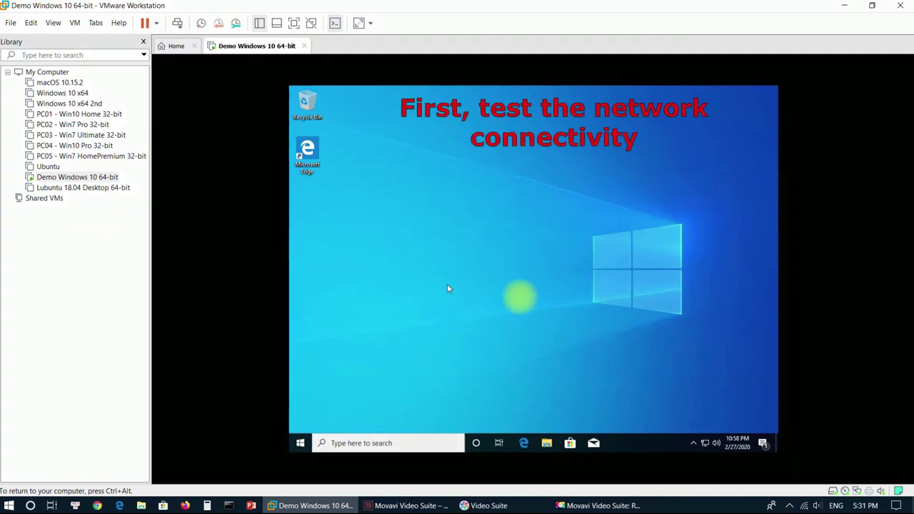
Step: Run ipconfig in the virtual machine's Command Prompt and check the IPv4 address of Ethernet0
left_click(301, 445)
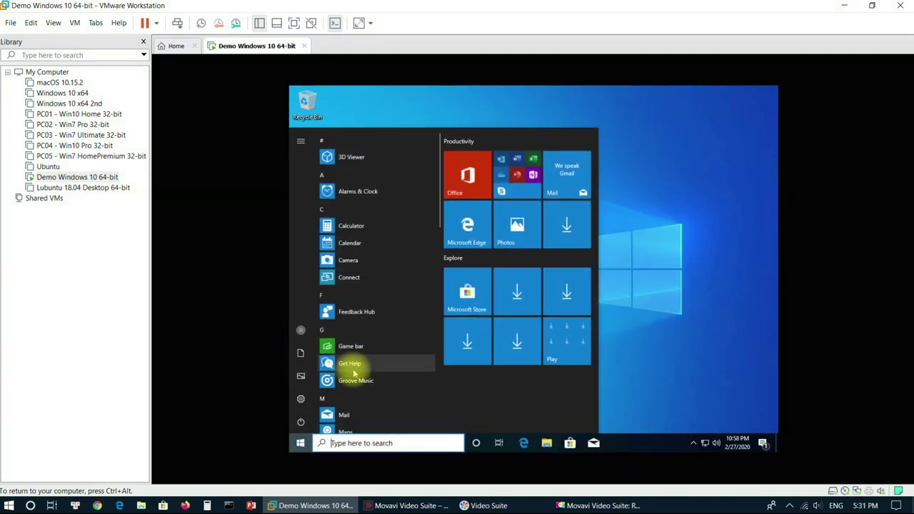
type("cm")
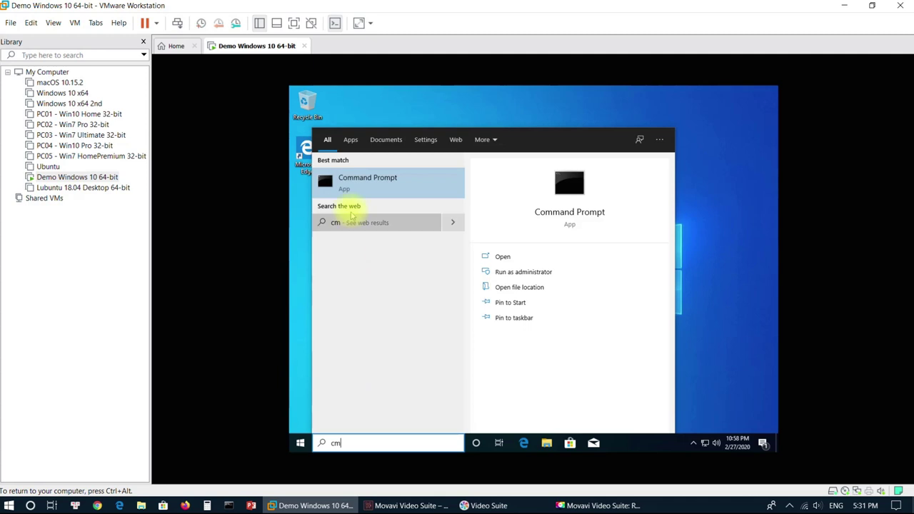
left_click(359, 181)
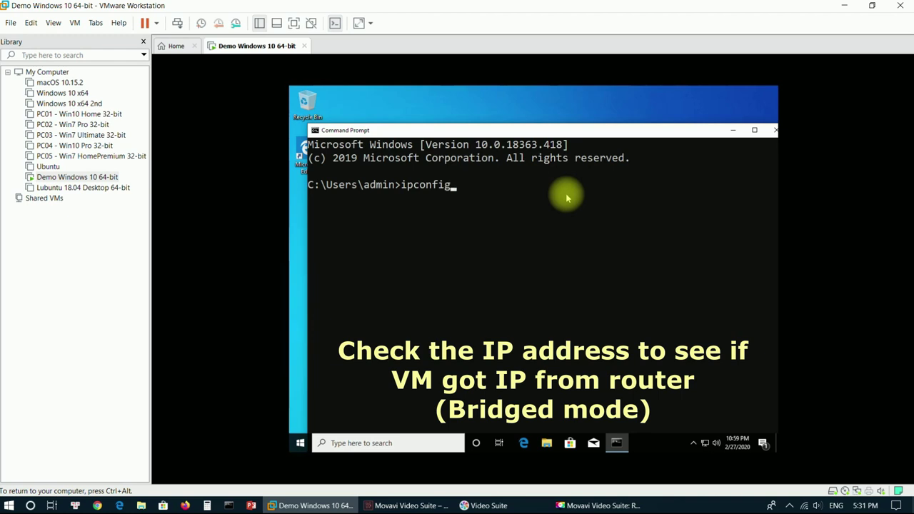
type("ipconfig")
key("Return")
left_click_drag(552, 305, 624, 306)
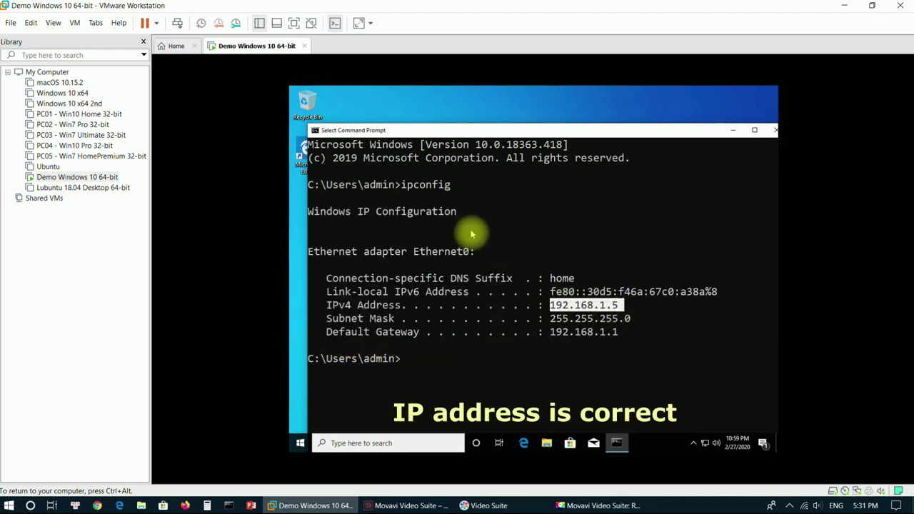
Step: Test the local network connection by pinging the router at 192.168.1.1
left_click(400, 364)
type("ping 192.168.1.1")
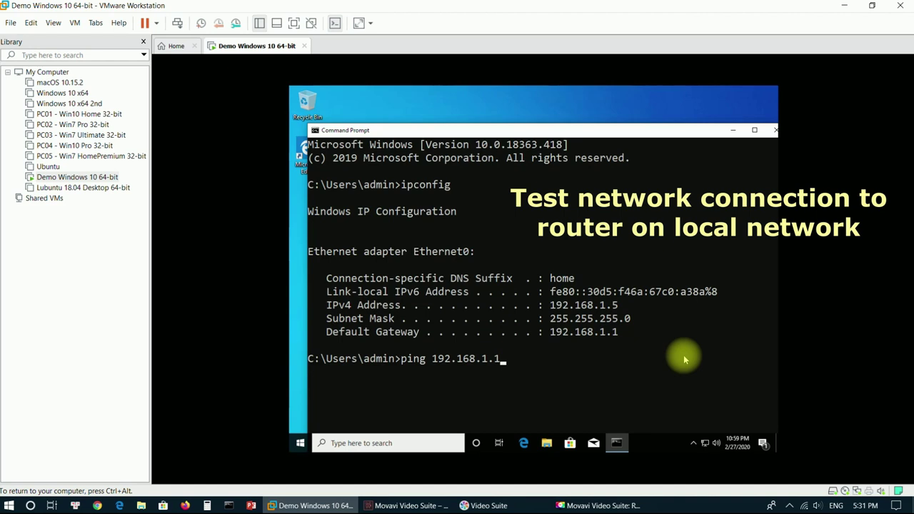
key("Return")
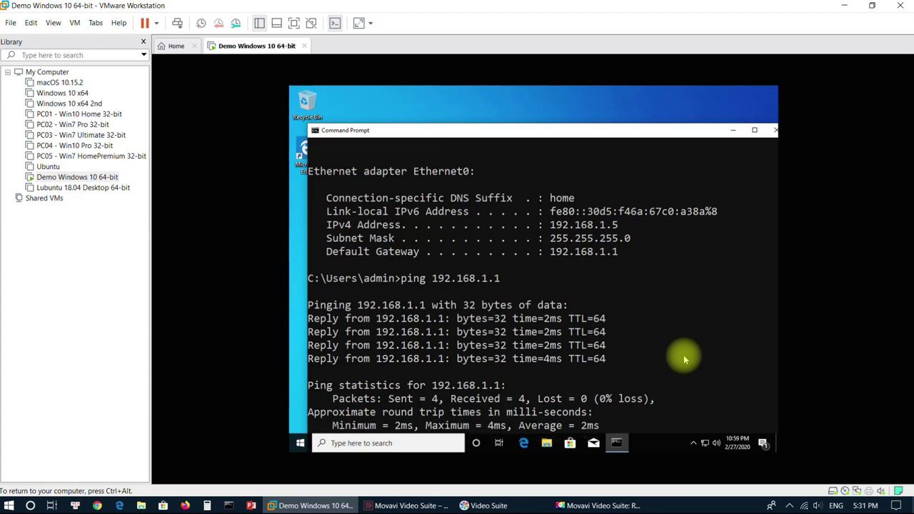
Step: Test the internet connection by pinging google.com, and close the Command Prompt
key("Return")
scroll(654, 343, "down", 2)
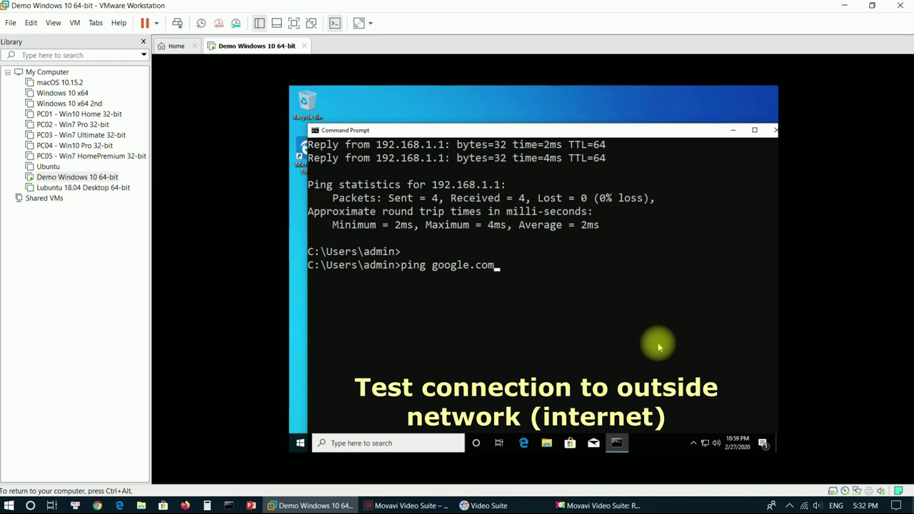
key("Return")
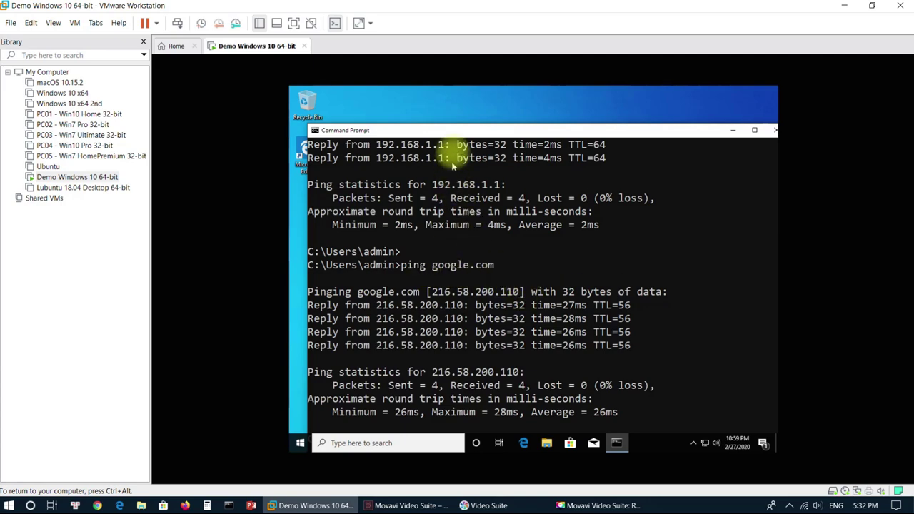
left_click_drag(478, 136, 297, 155)
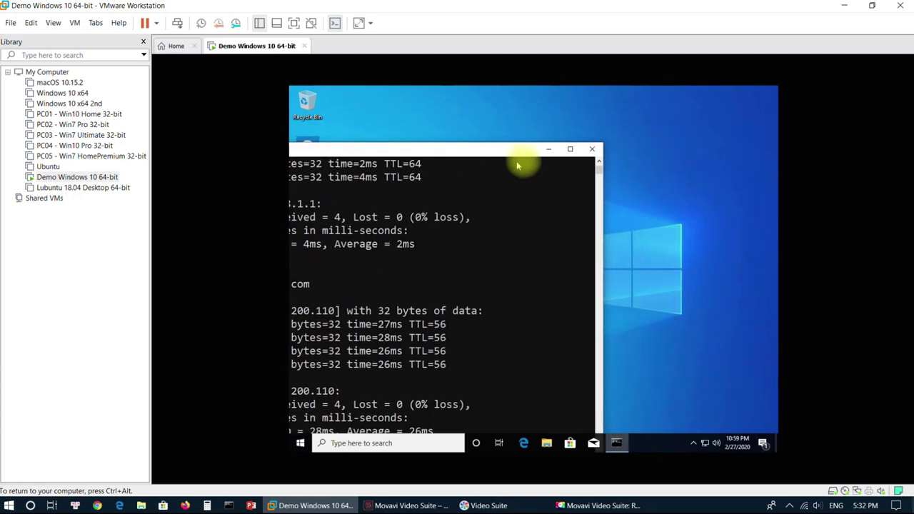
left_click(592, 149)
Step: Start the VMware Tools installation for the virtual machine, running setup64.exe from its DVD drive and allowing it to make changes
key("ctrl+alt")
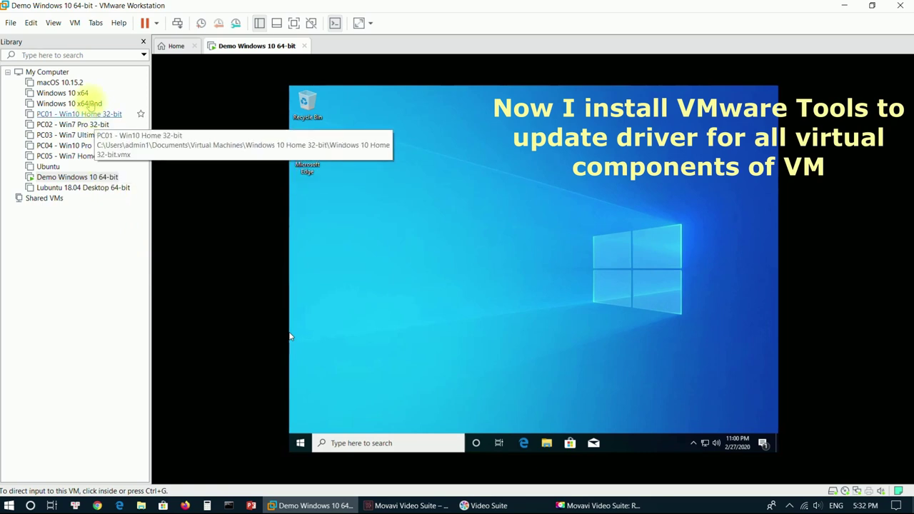
left_click(74, 23)
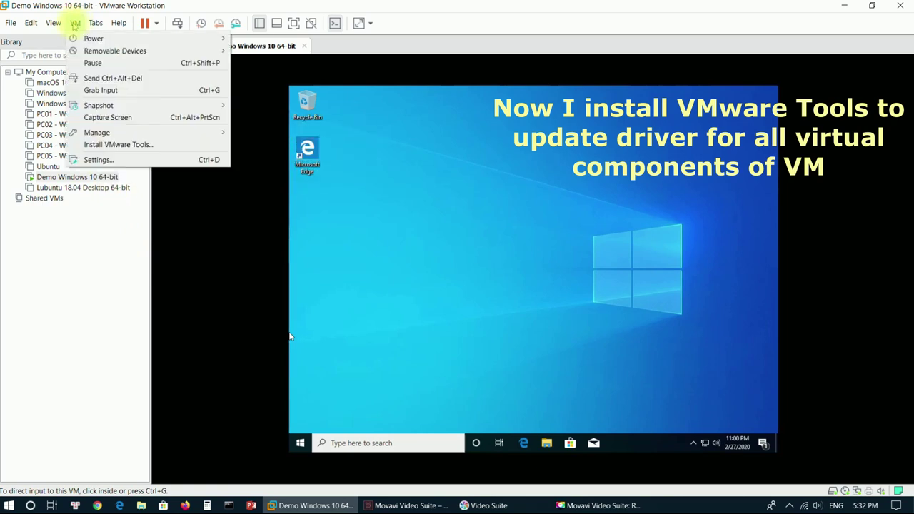
left_click(125, 144)
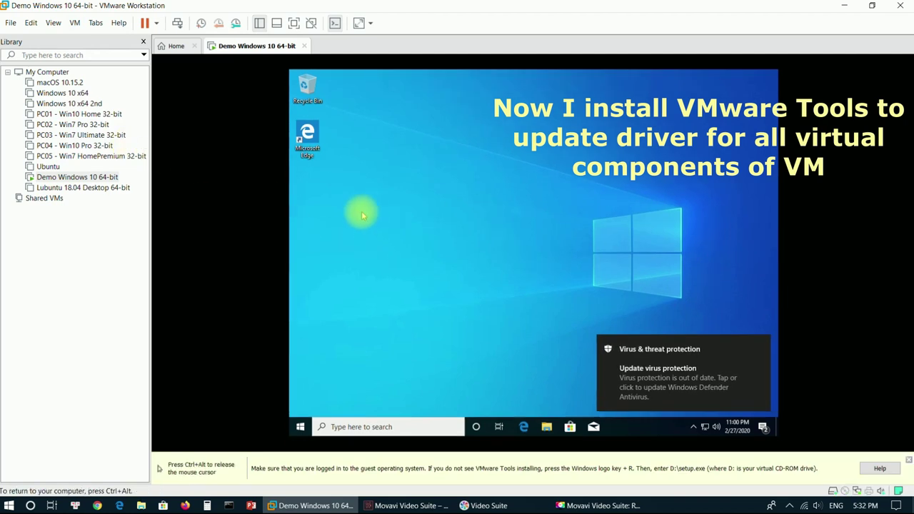
left_click(462, 323)
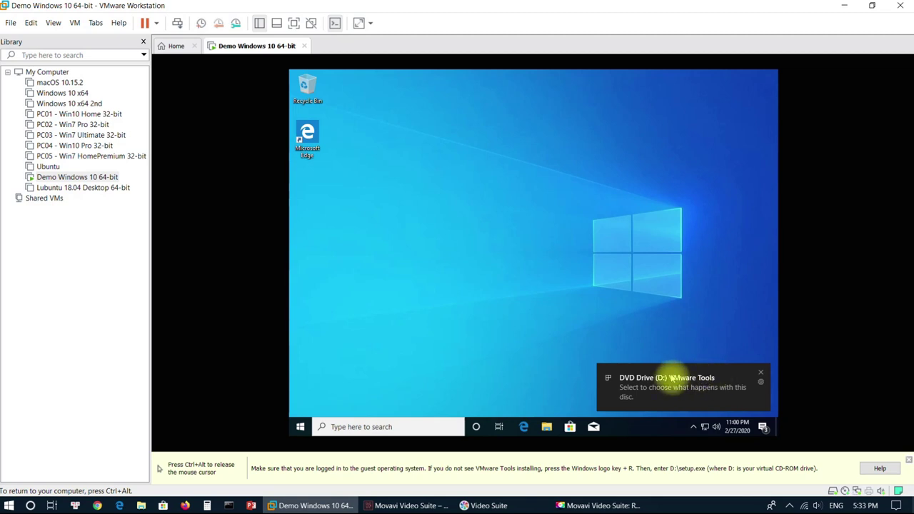
left_click(709, 383)
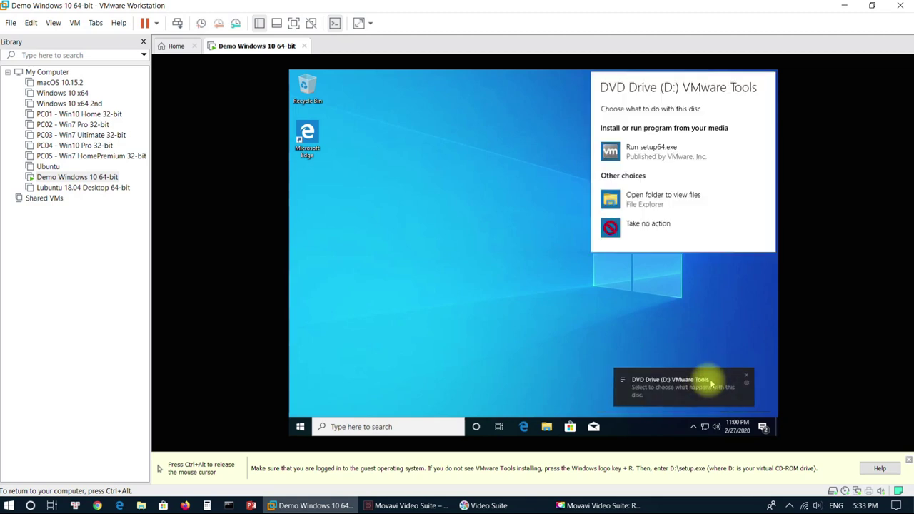
left_click(653, 150)
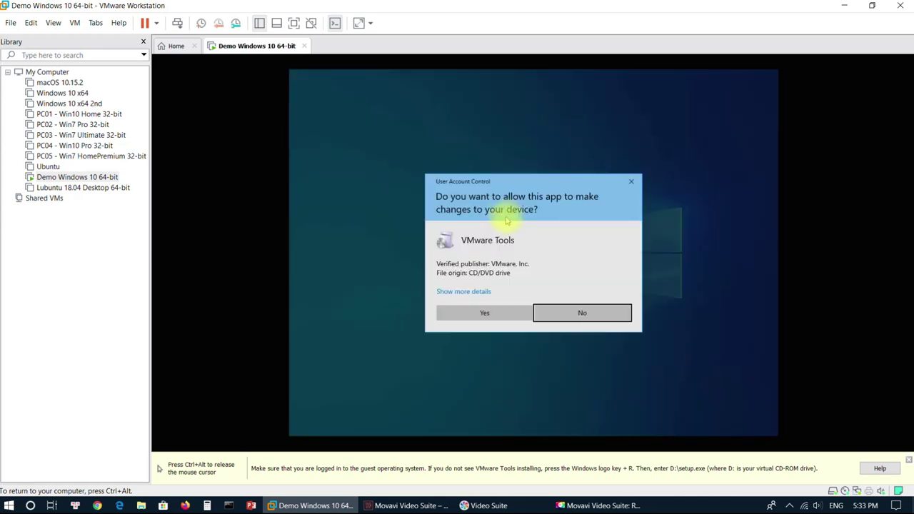
left_click(485, 315)
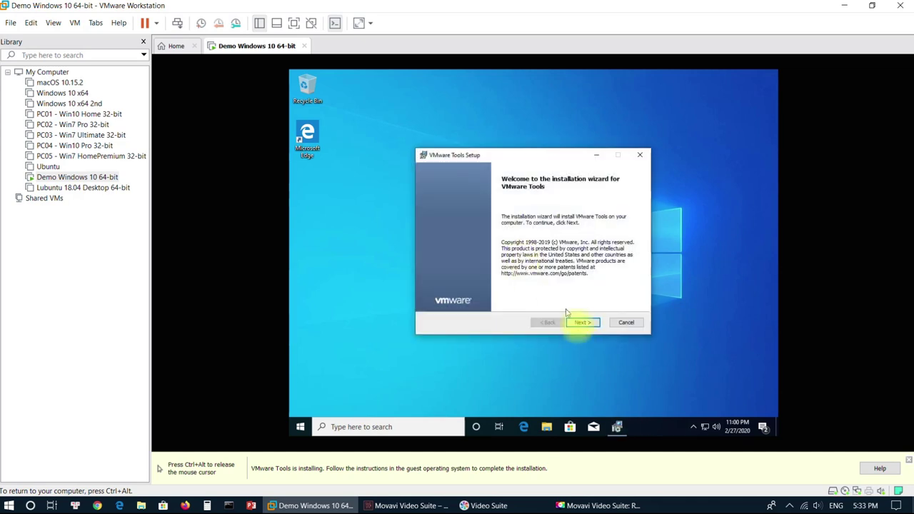
Step: Install VMware Tools with the Typical setup type and finish the setup wizard
left_click(583, 322)
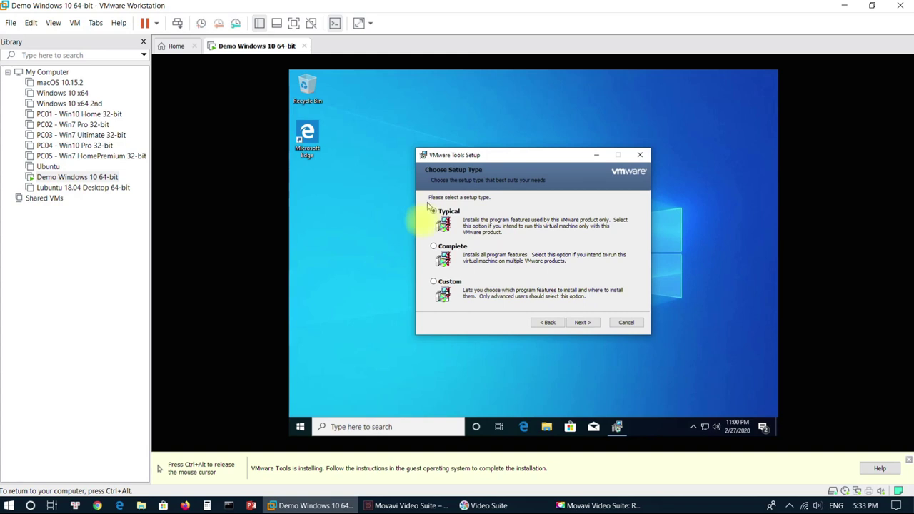
left_click(583, 322)
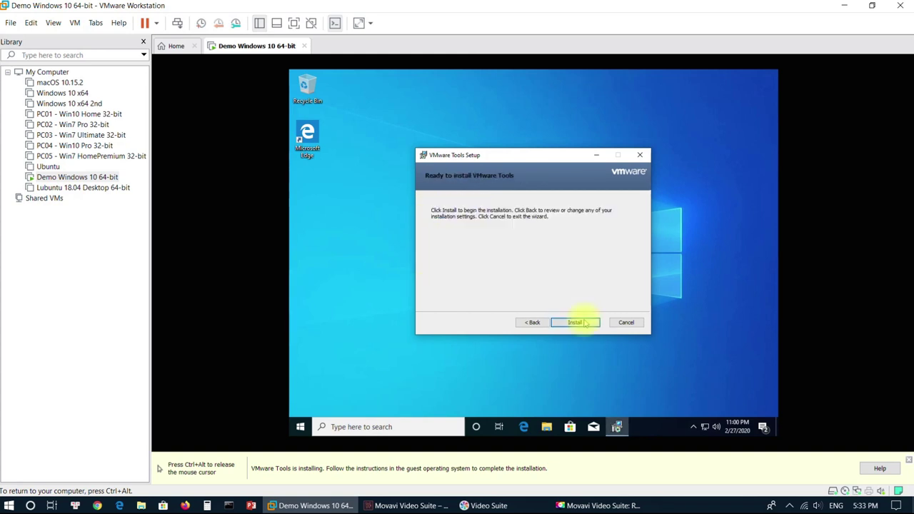
left_click(584, 323)
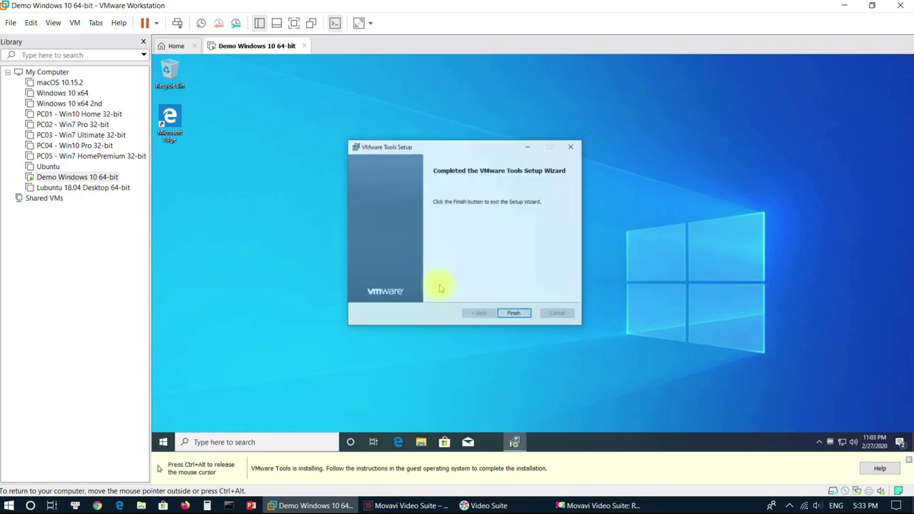
left_click(514, 314)
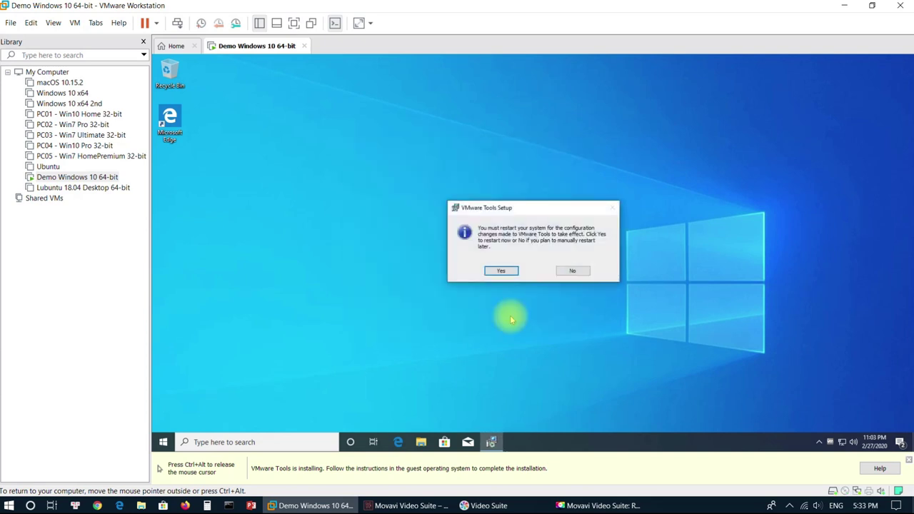
Step: Restart the virtual machine to apply VMware Tools and sign in to Windows with the account password
left_click(502, 287)
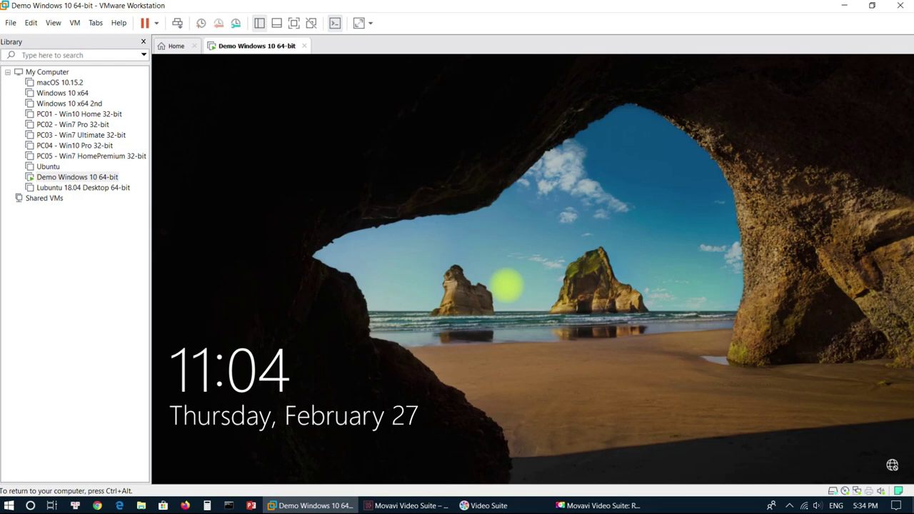
left_click(471, 309)
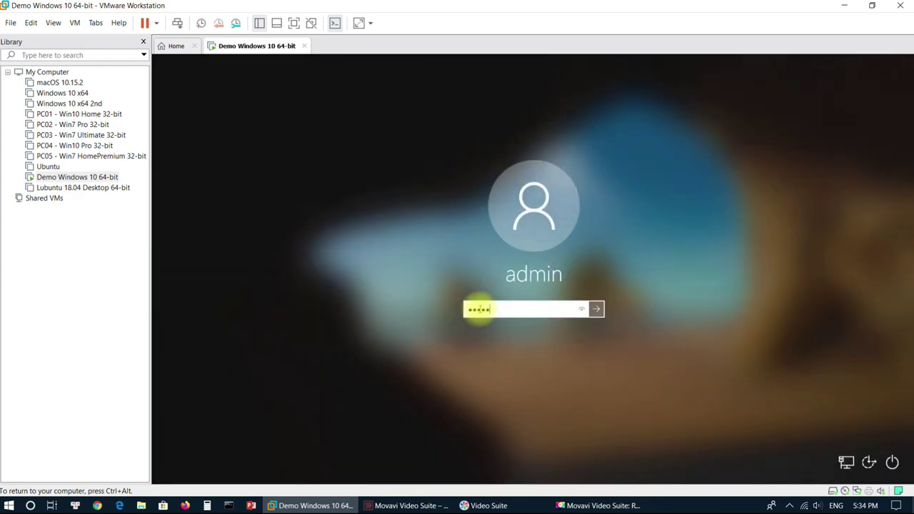
key("Return")
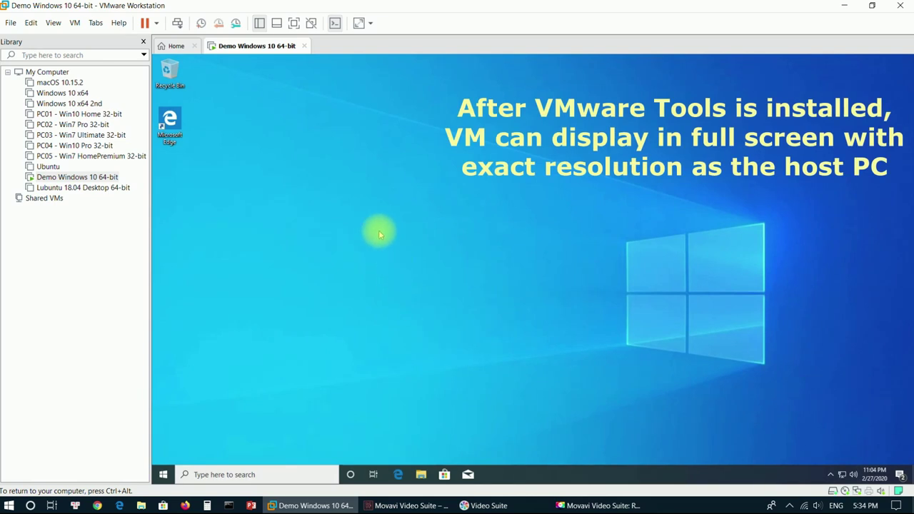
Step: Display the virtual machine in full screen and switch it to Exclusive Mode
left_click(54, 24)
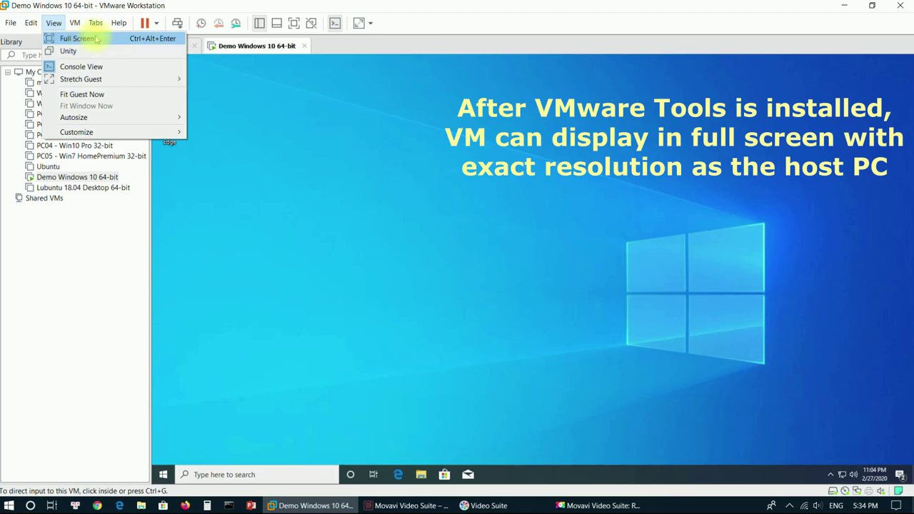
left_click(77, 38)
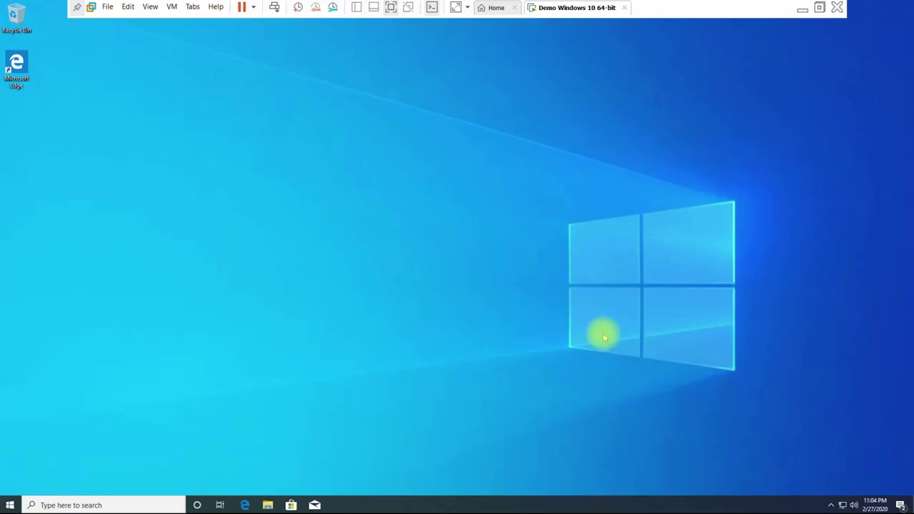
left_click(151, 9)
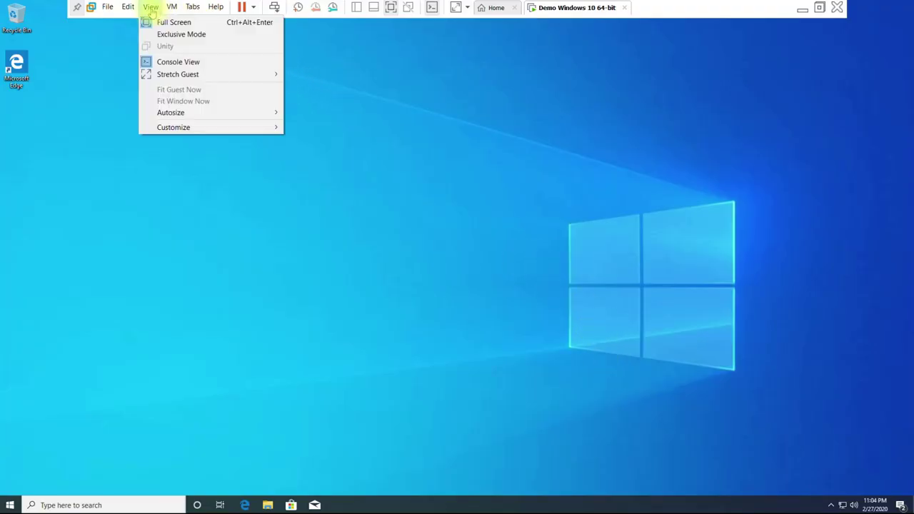
left_click(168, 35)
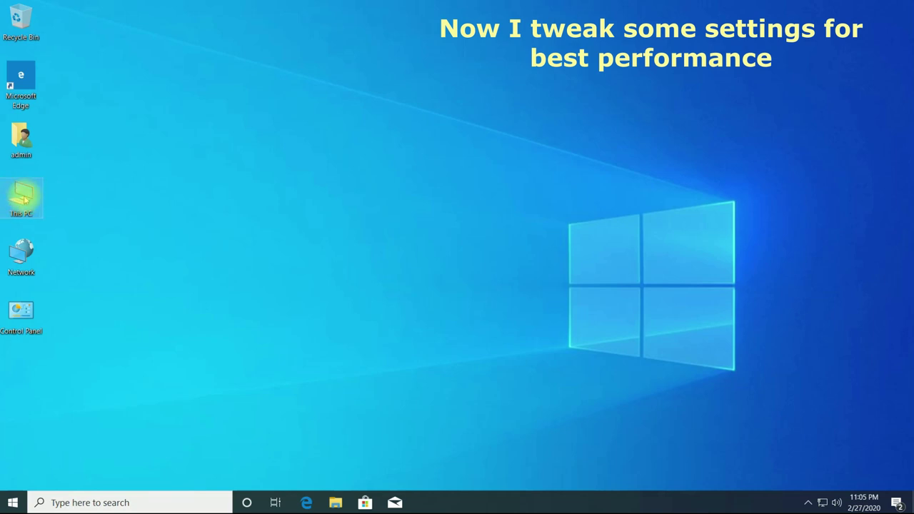
Step: Adjust the Windows visual effects for best performance, enabling only desktop icon label drop shadows and smooth edges of screen fonts
right_click(23, 197)
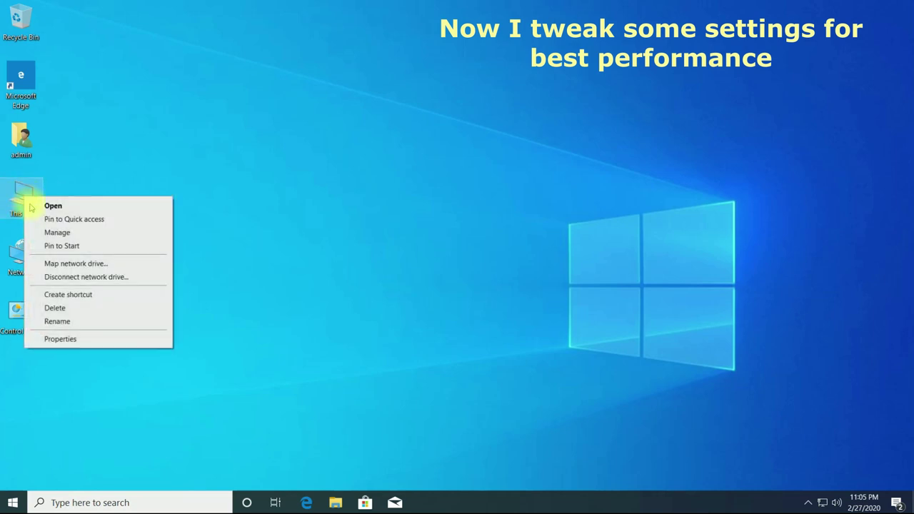
left_click(69, 340)
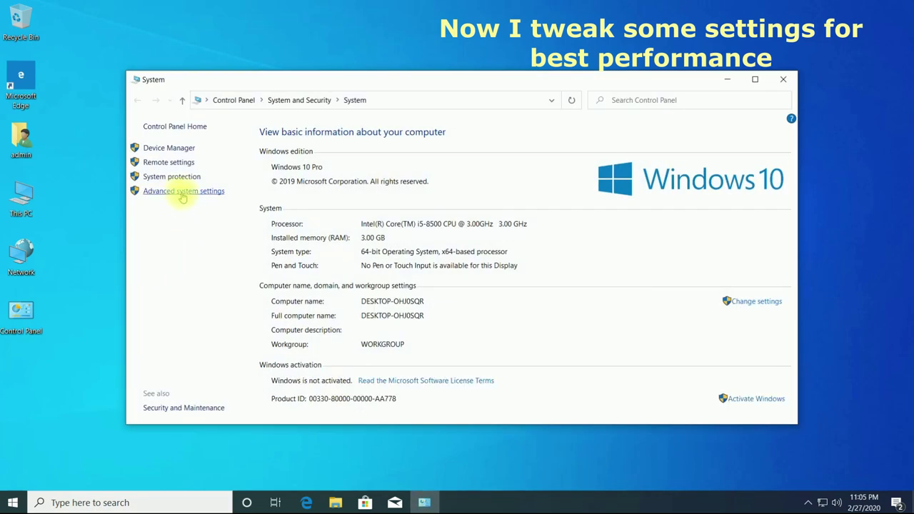
left_click(182, 191)
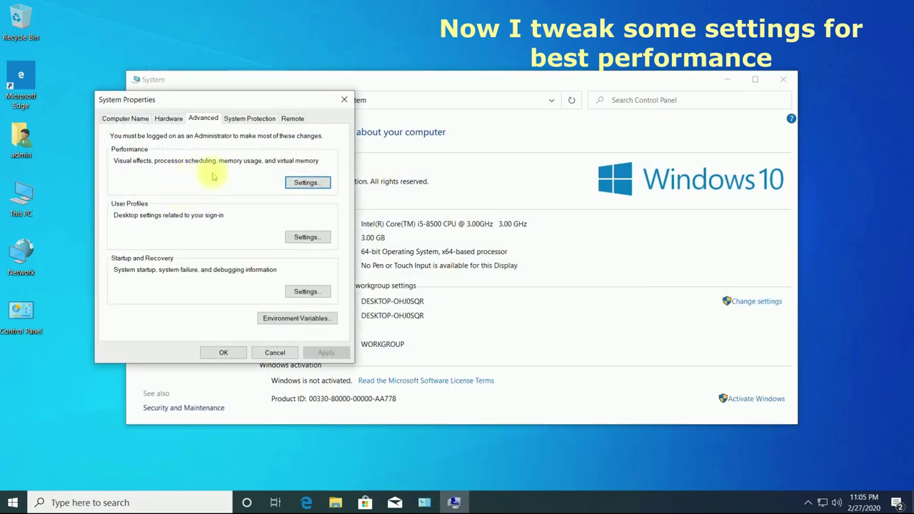
left_click(307, 182)
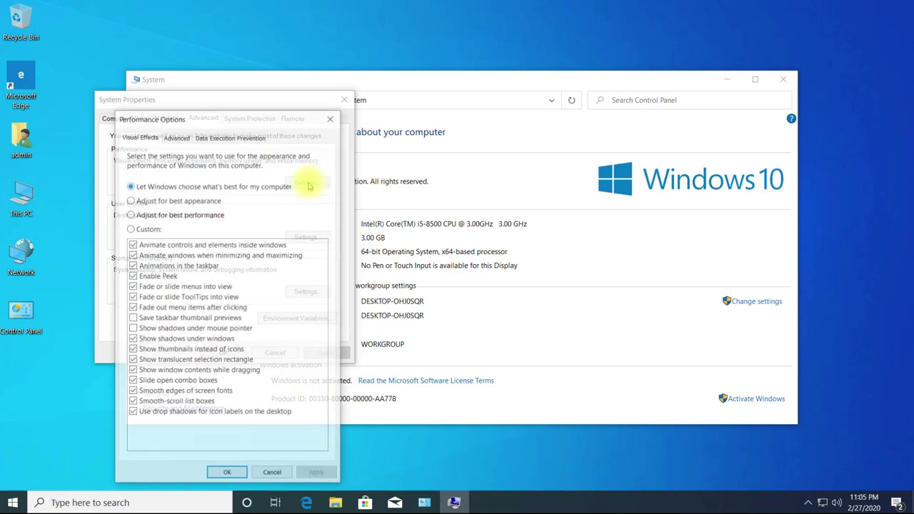
left_click(143, 215)
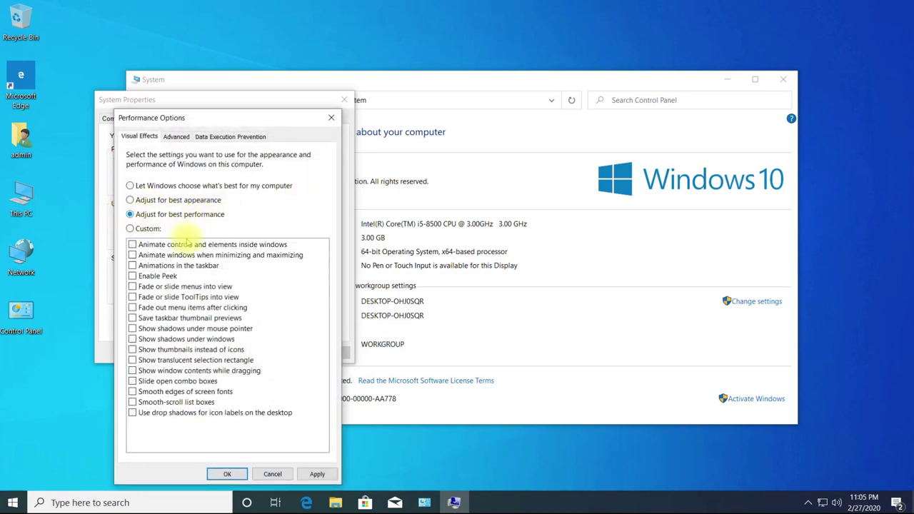
left_click(132, 413)
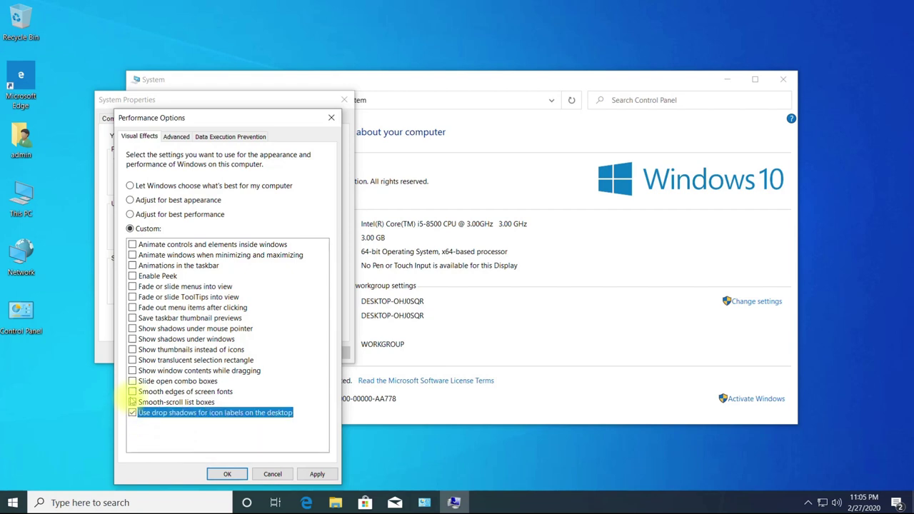
left_click(132, 392)
left_click(316, 475)
left_click(227, 474)
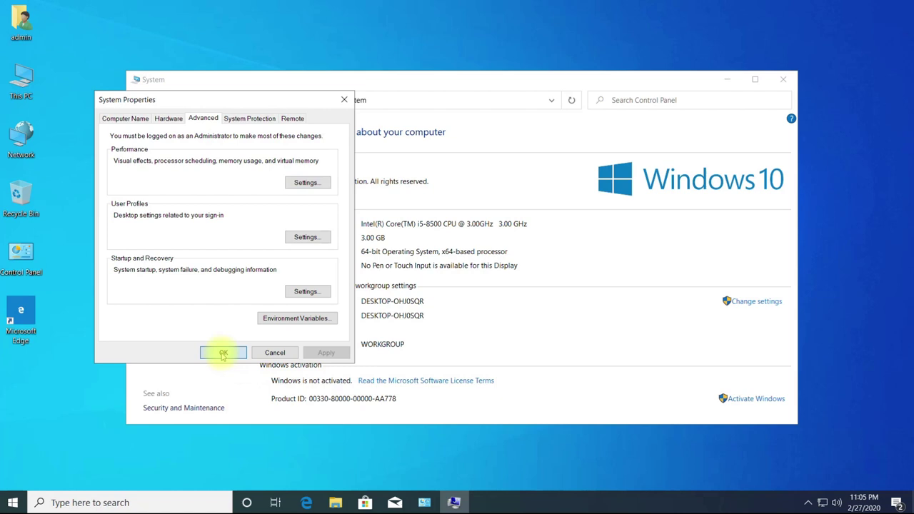
left_click(221, 351)
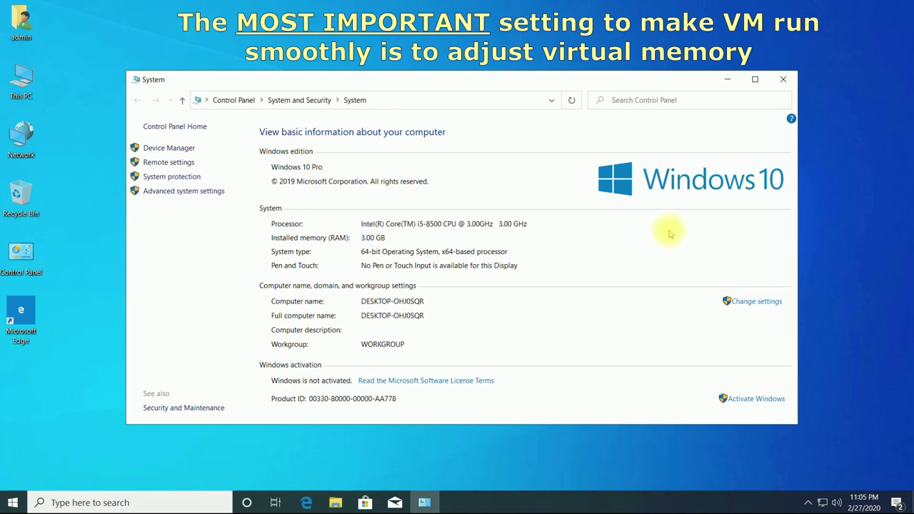
Step: Open the Virtual Memory settings from the advanced performance options of the Windows system properties
left_click(783, 80)
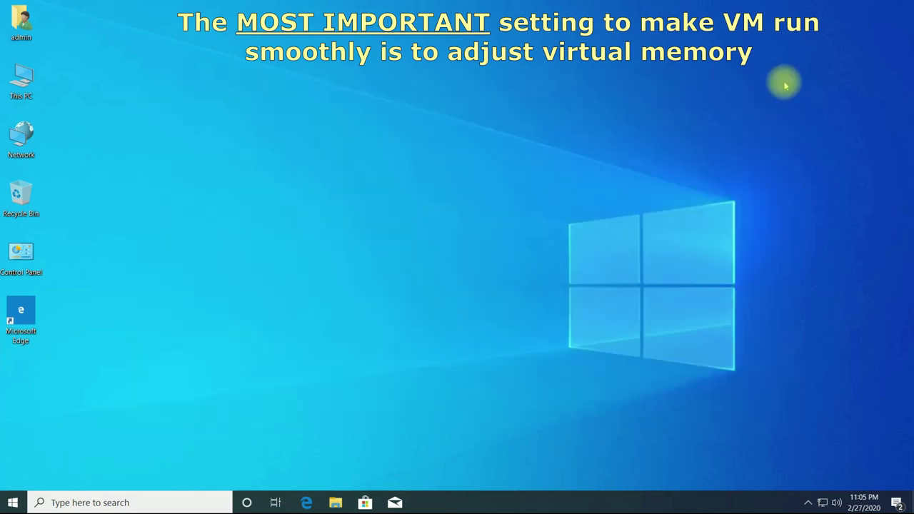
right_click(22, 77)
left_click(57, 219)
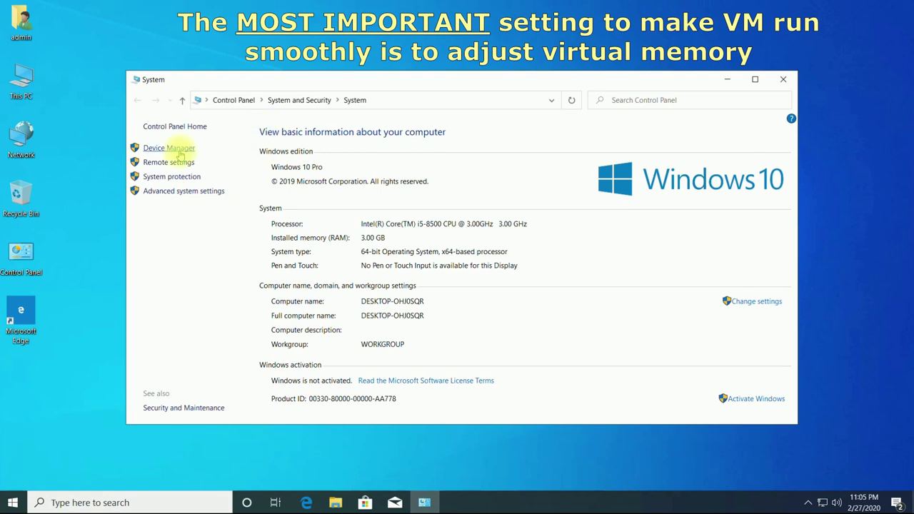
left_click(175, 191)
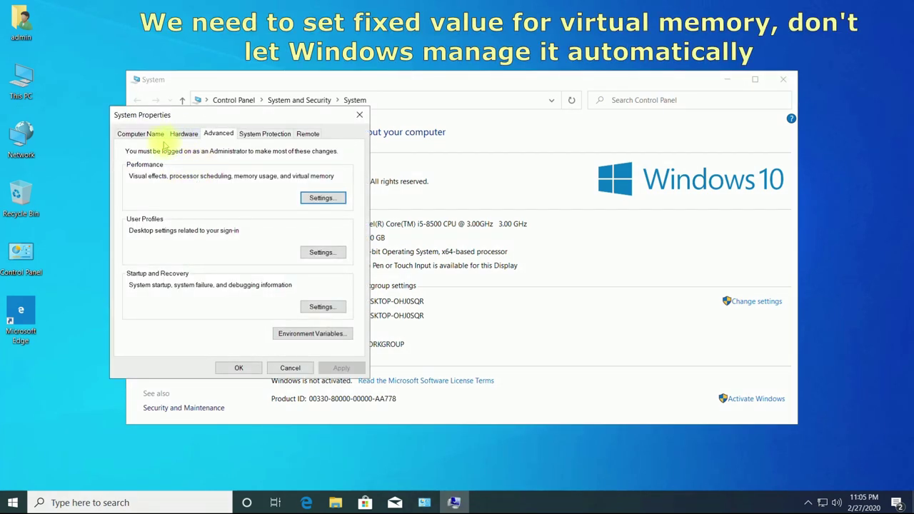
left_click(322, 198)
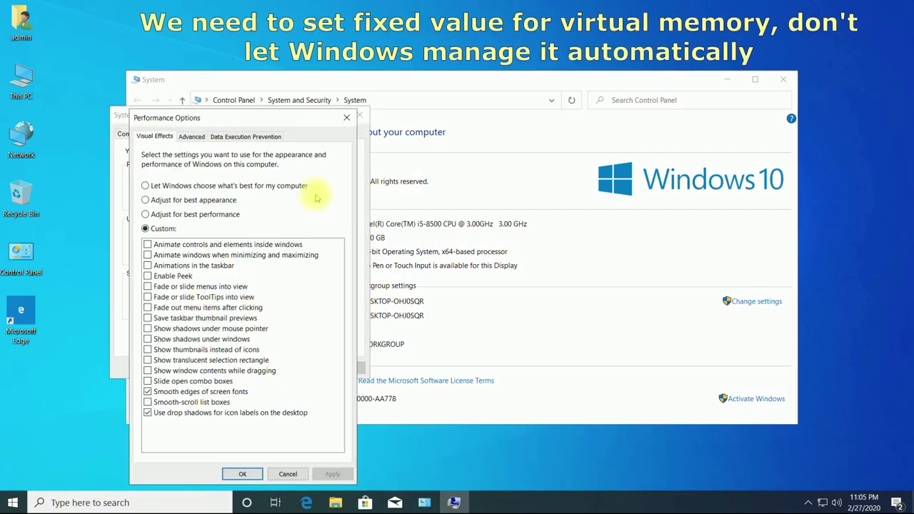
left_click(191, 137)
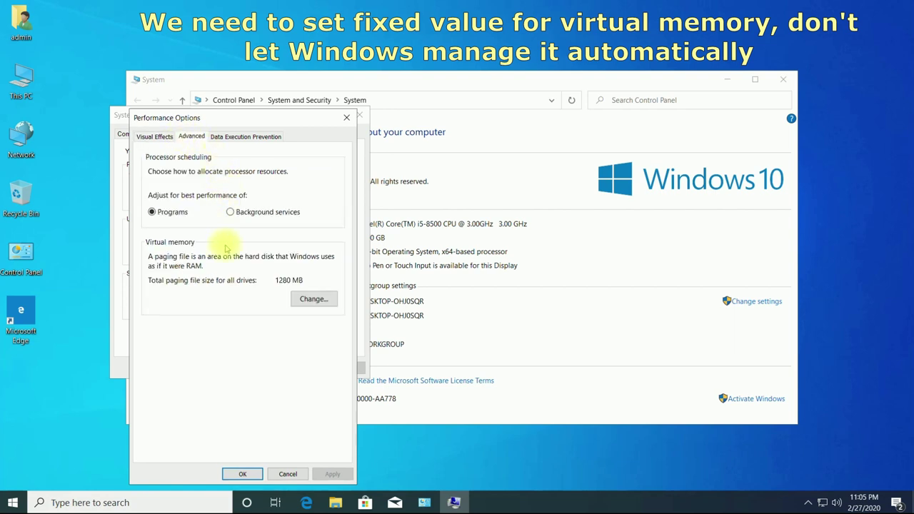
left_click(314, 300)
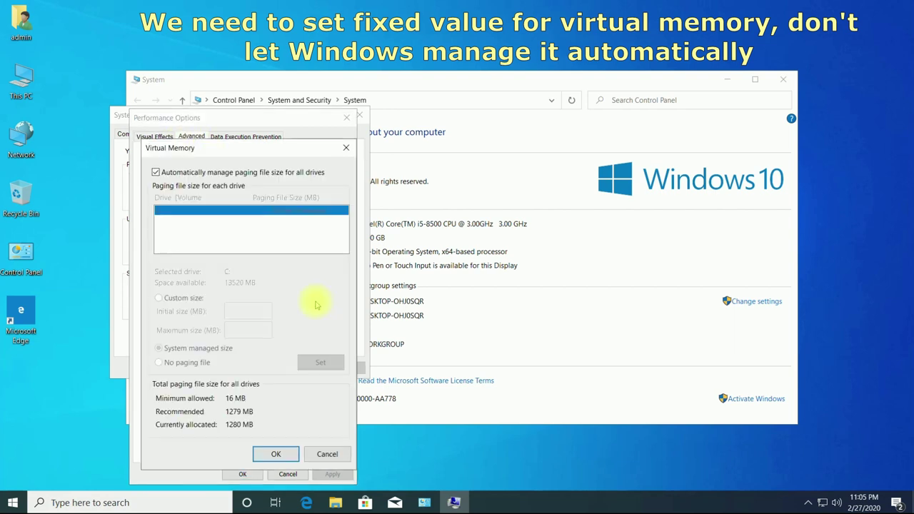
Step: Disable automatic paging file management, give drive C: a custom initial and maximum size of 5000 MB, and close the system windows
left_click(156, 172)
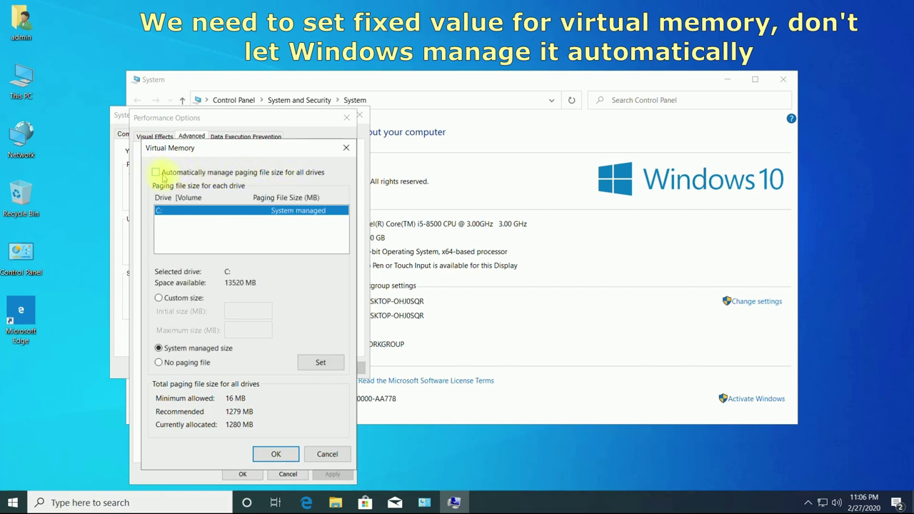
left_click(158, 298)
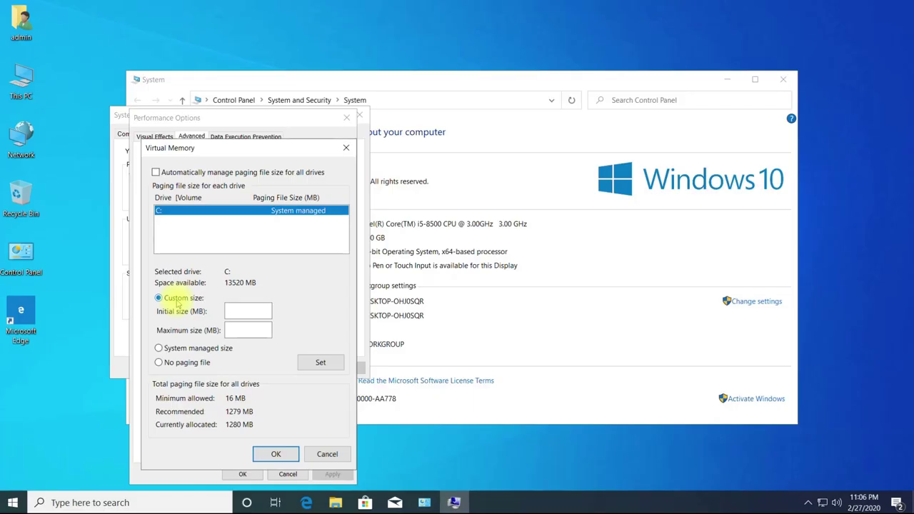
left_click(250, 312)
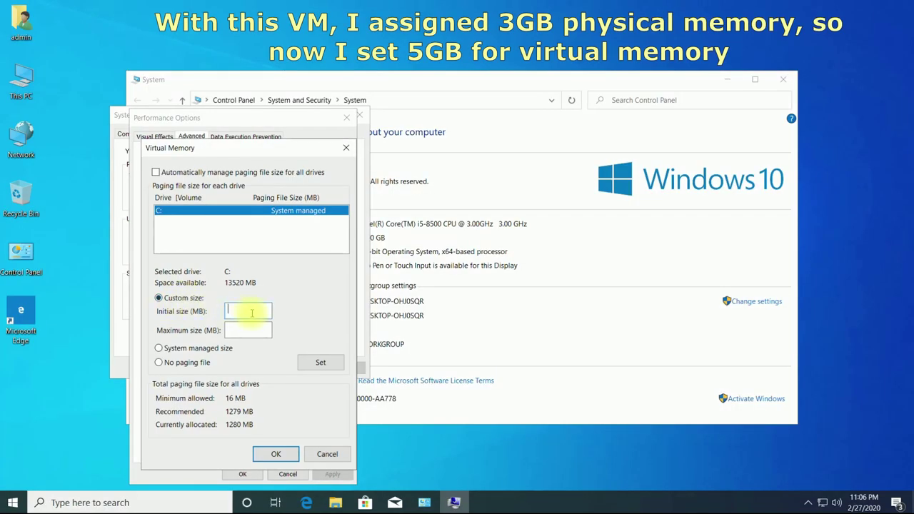
type("5")
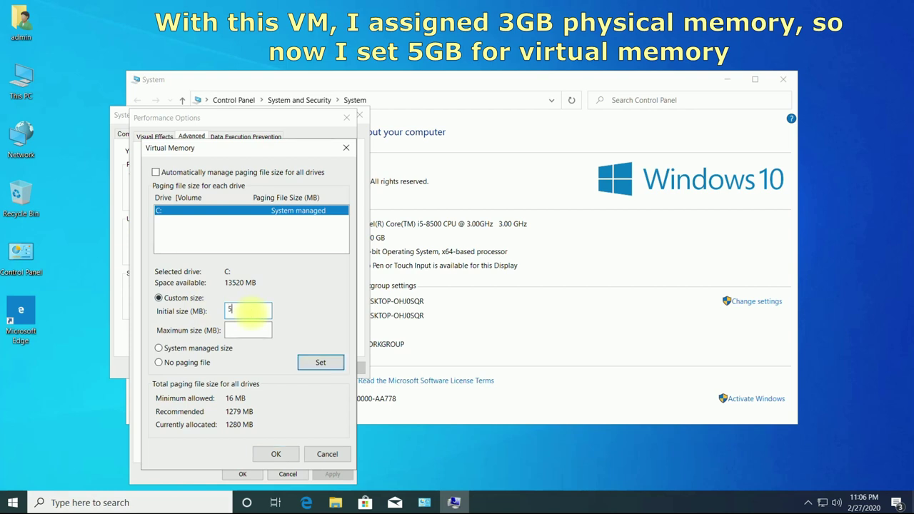
left_click(248, 329)
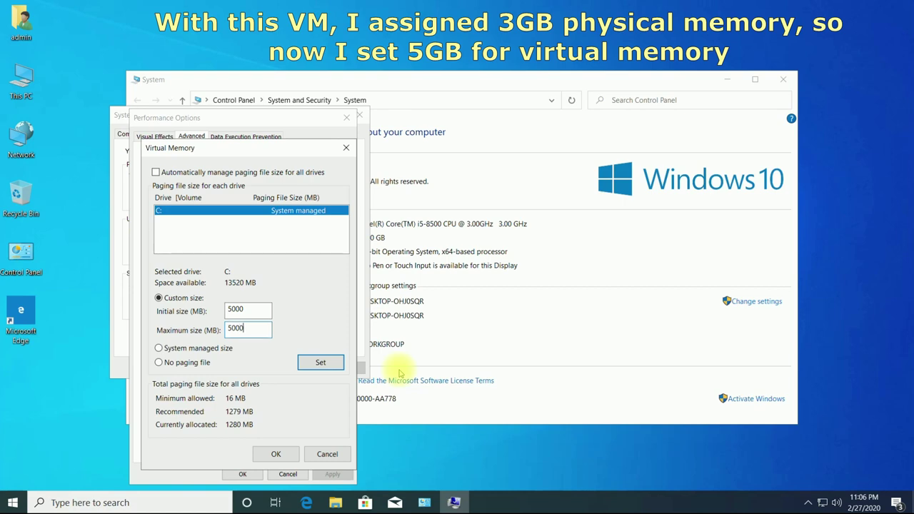
double_click(236, 308)
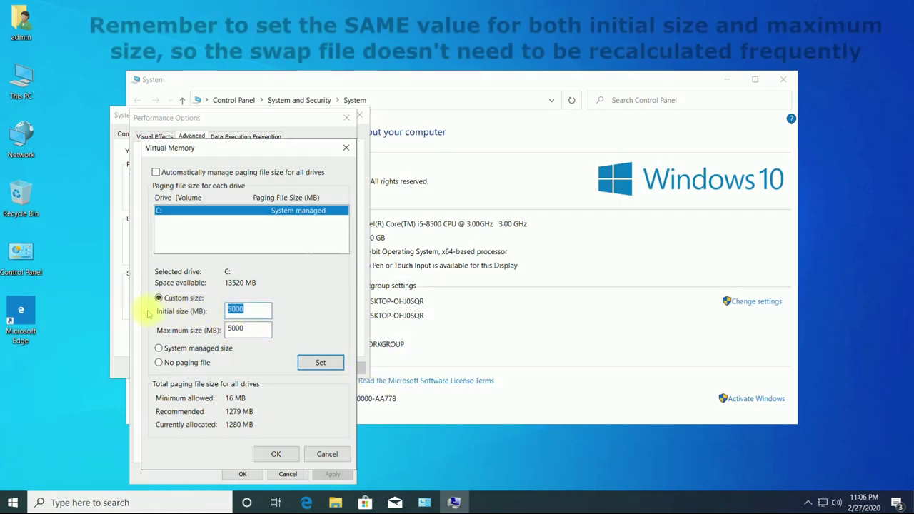
left_click(321, 363)
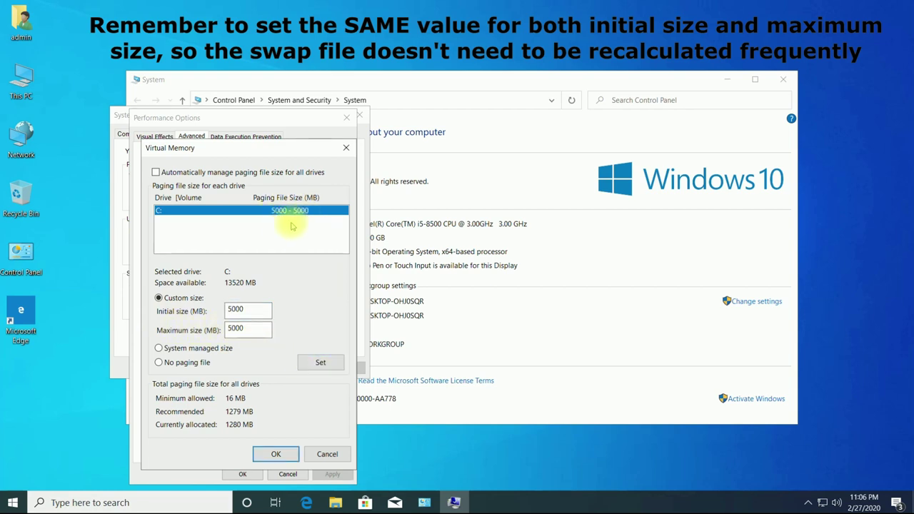
left_click(272, 454)
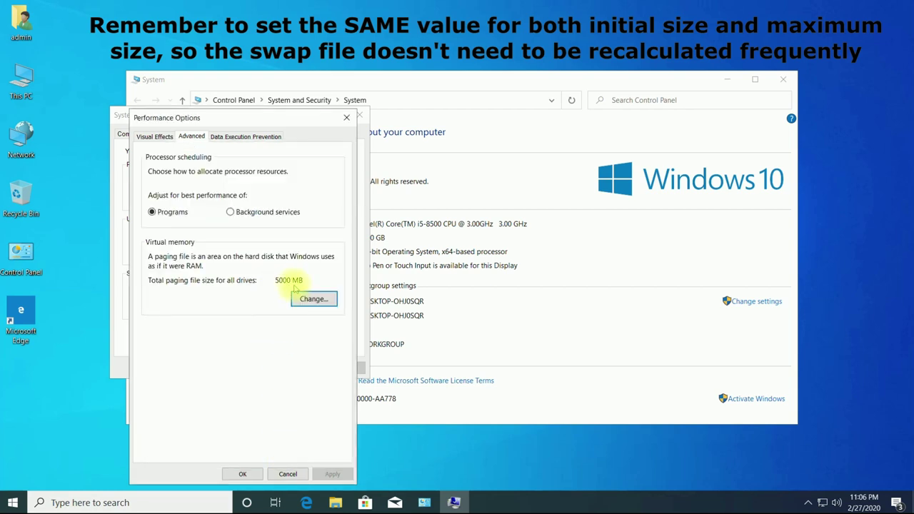
left_click(242, 473)
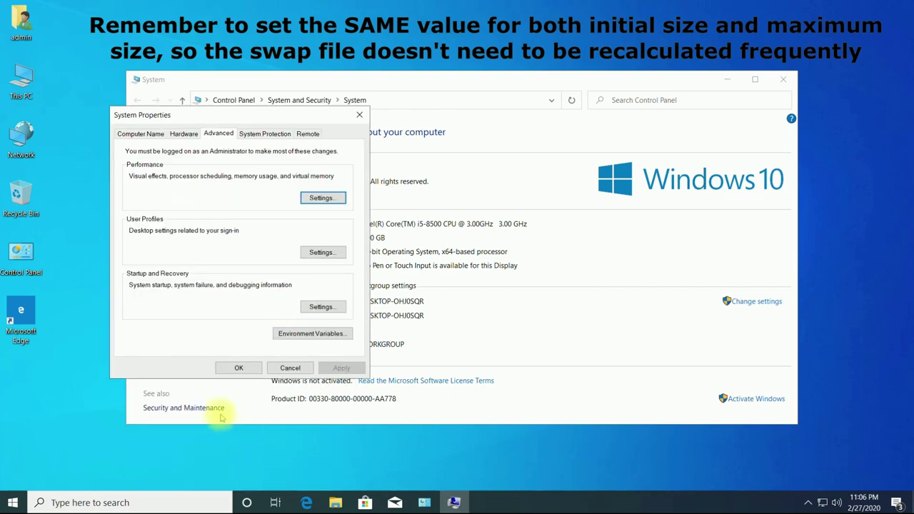
left_click(235, 369)
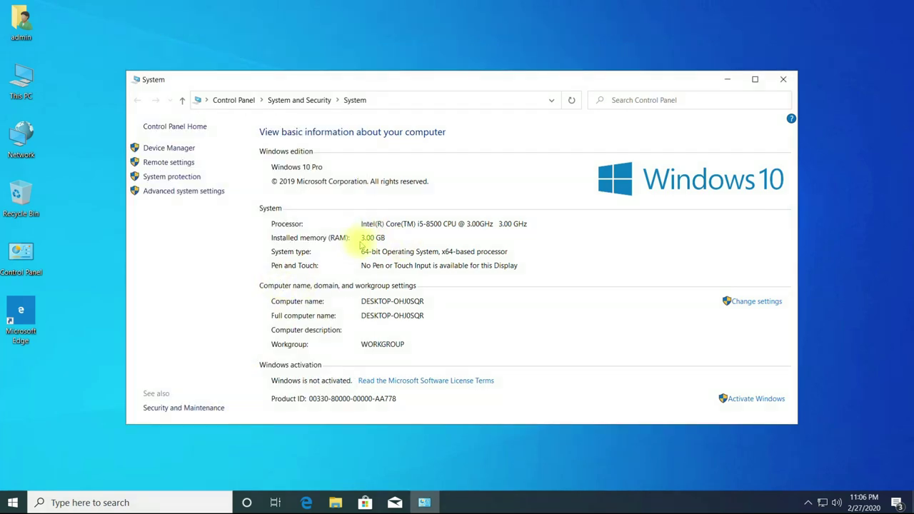
left_click(784, 79)
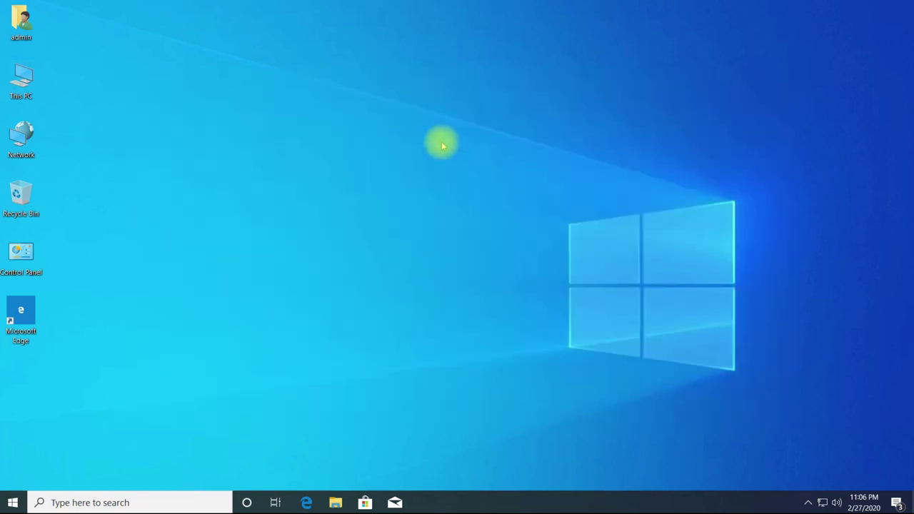
Step: Run taskmgr and check the committed memory in Task Manager's detailed Memory performance view, closing it when finished
key("super+r")
type("t")
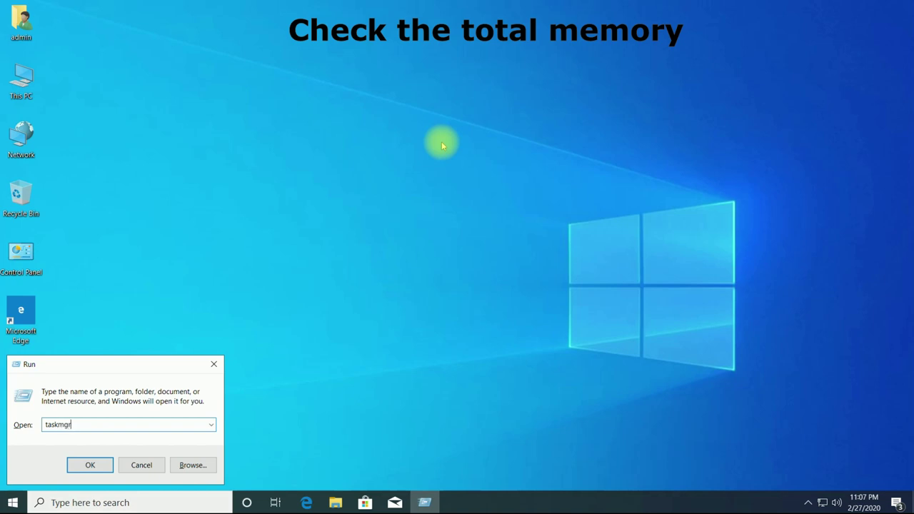
left_click_drag(76, 425, 40, 424)
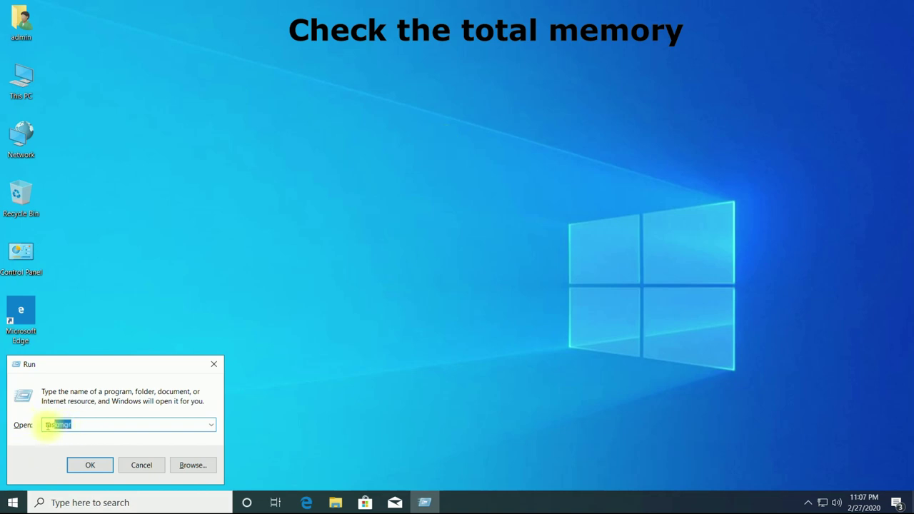
left_click(89, 468)
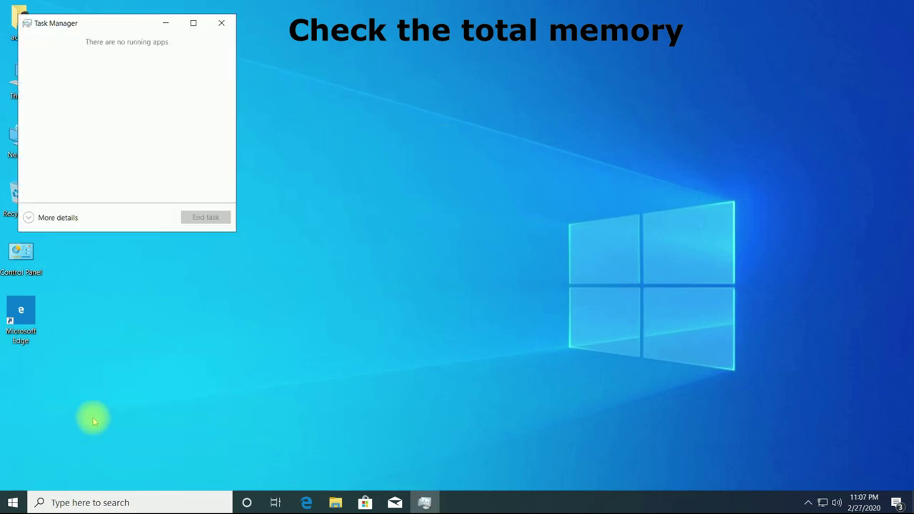
left_click_drag(116, 33, 195, 65)
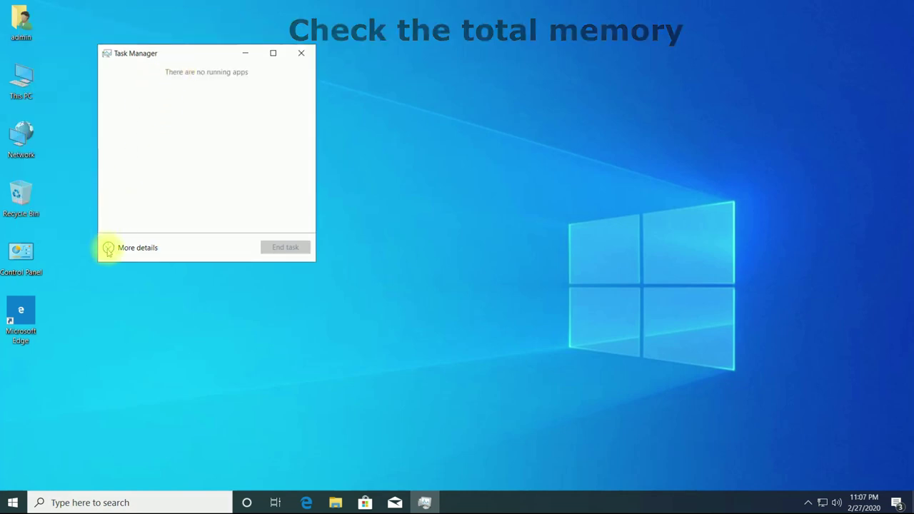
left_click(109, 247)
left_click(156, 84)
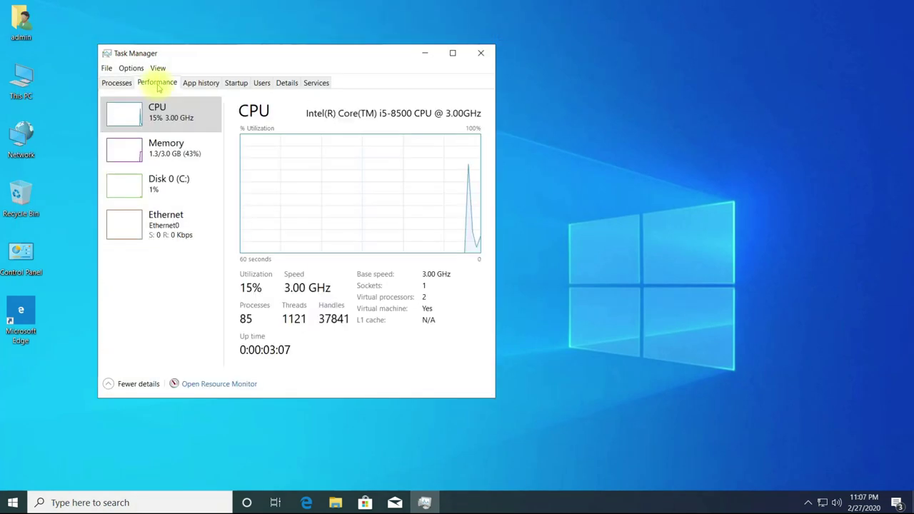
left_click(154, 152)
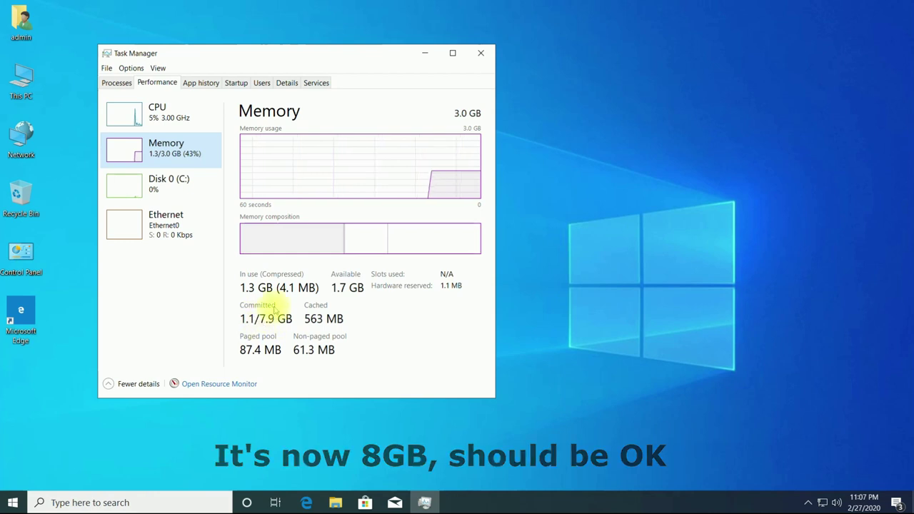
left_click(481, 54)
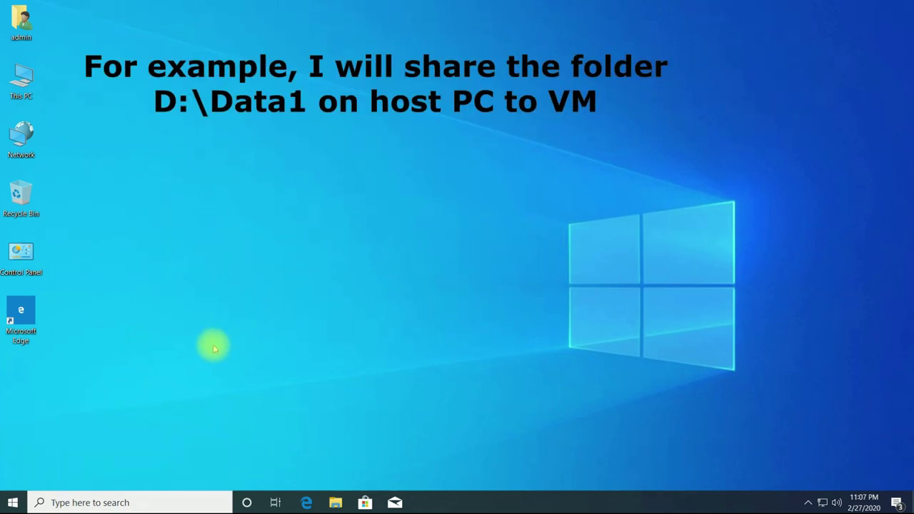
Step: Switch to the host PC and browse the Storage (D:) drive to locate the Data1 folder
key("ctrl+alt")
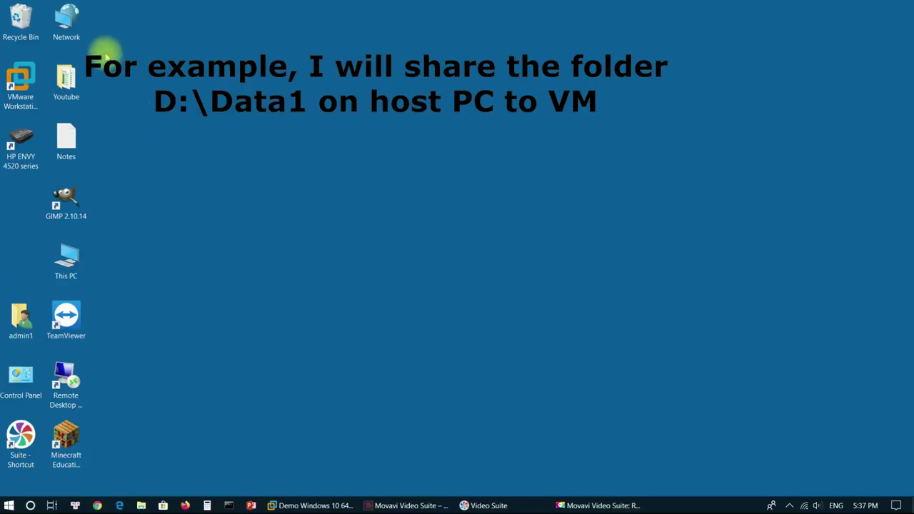
double_click(66, 258)
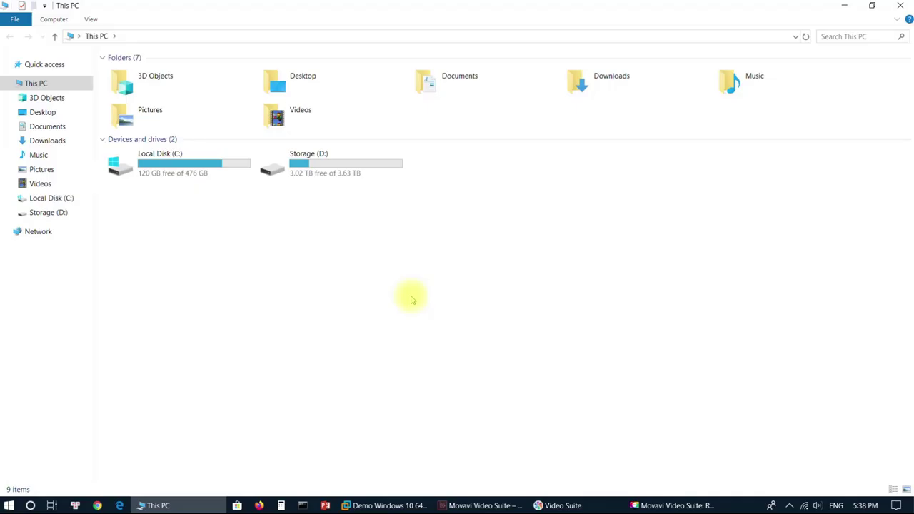
double_click(339, 172)
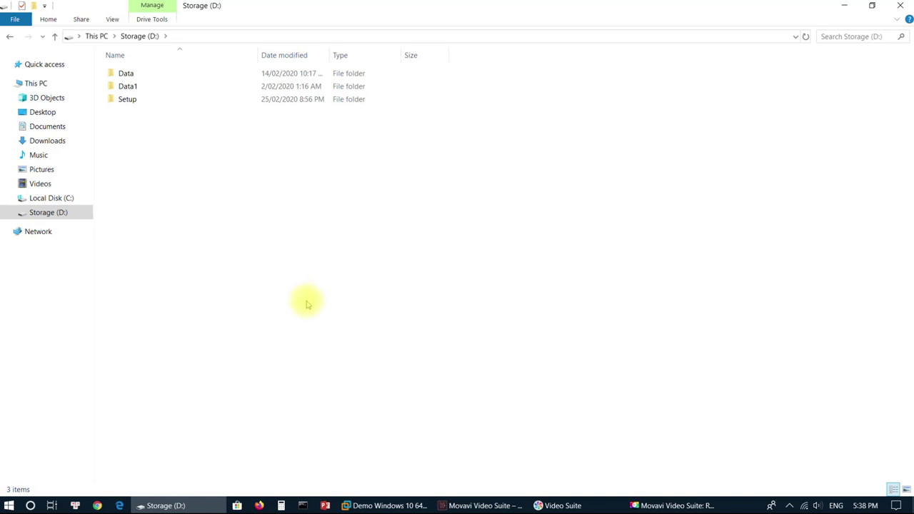
Step: In VMware Workstation, set folder sharing for the Demo Windows 10 64-bit virtual machine to Always enabled, mapped as a network drive
left_click(396, 505)
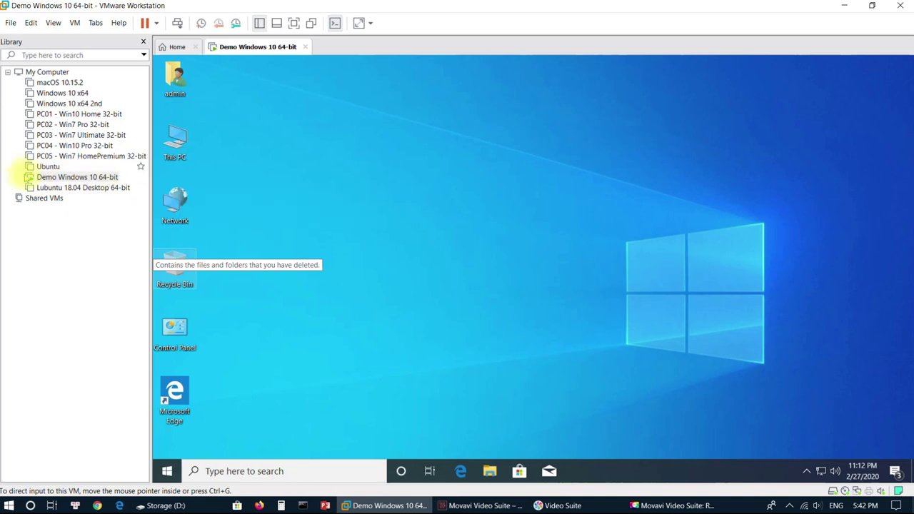
right_click(82, 180)
left_click(112, 369)
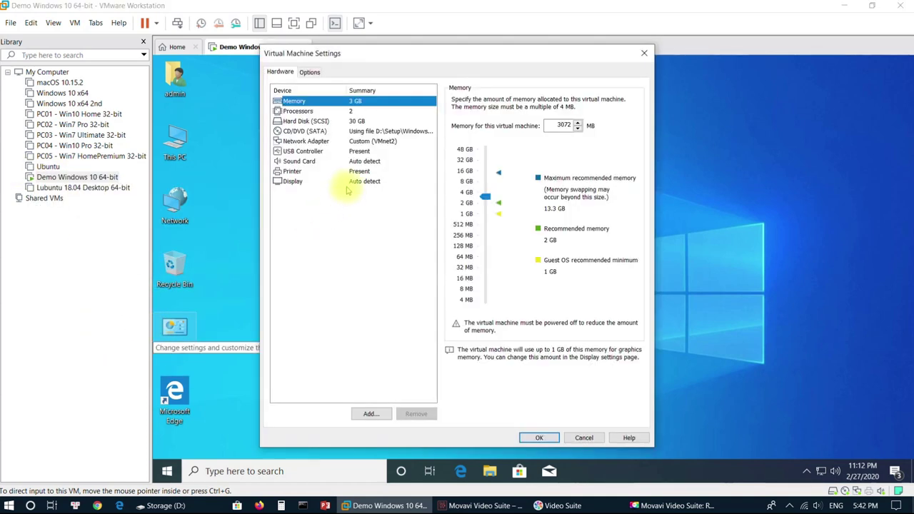
left_click(309, 72)
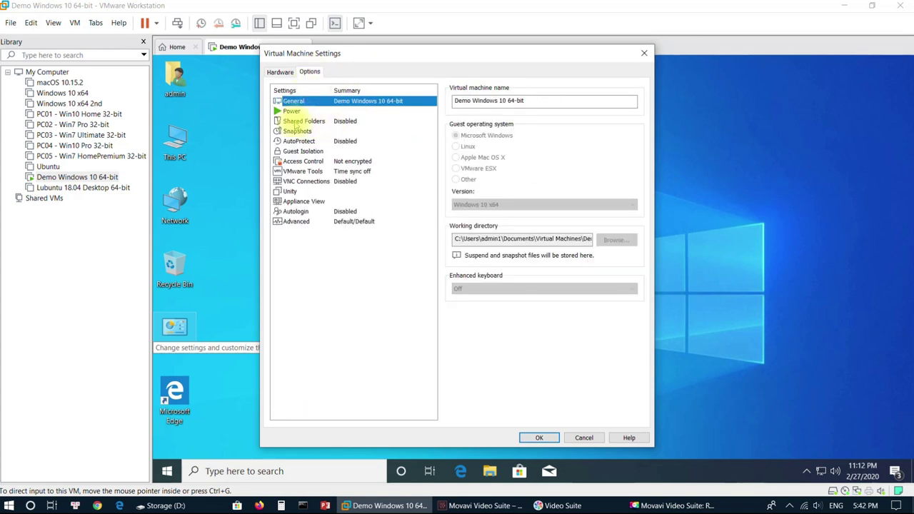
left_click(338, 122)
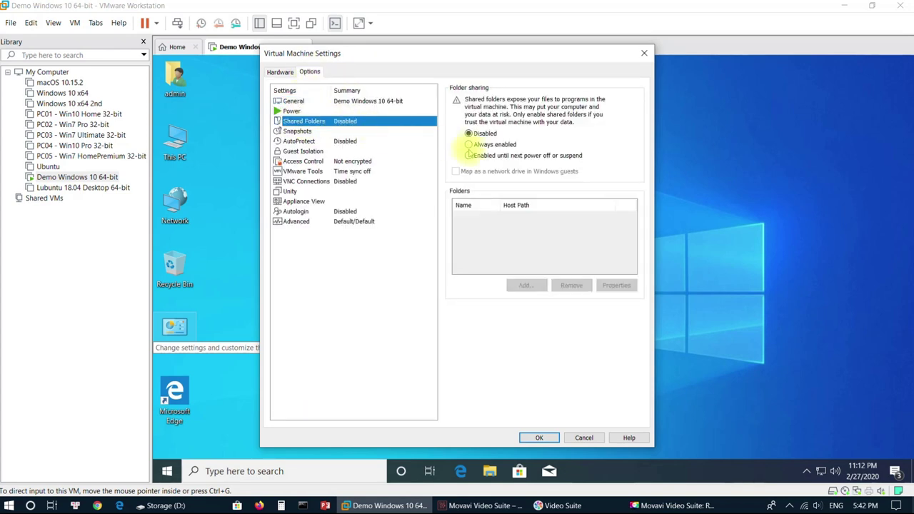
left_click(473, 146)
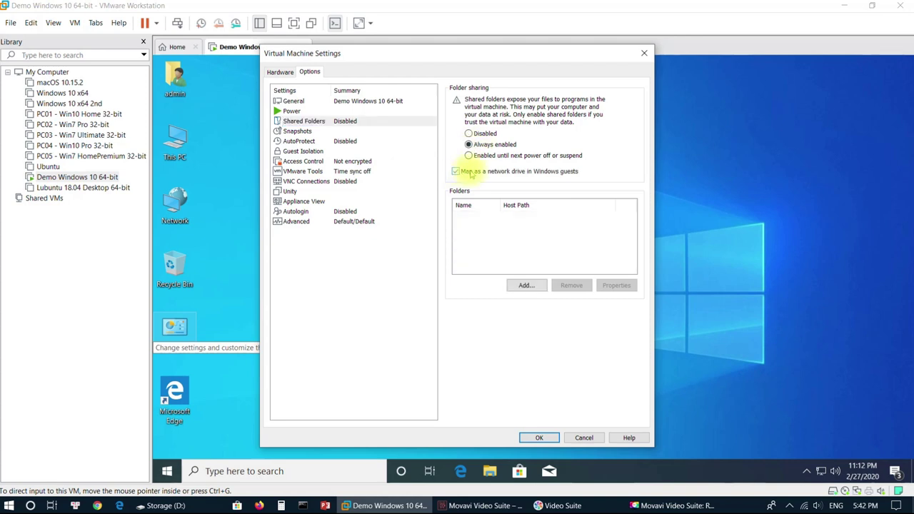
Step: Add the host folder d:\DATA1 as an enabled shared folder named DATA1, without read-only, and save the virtual machine settings
left_click(526, 285)
left_click(507, 347)
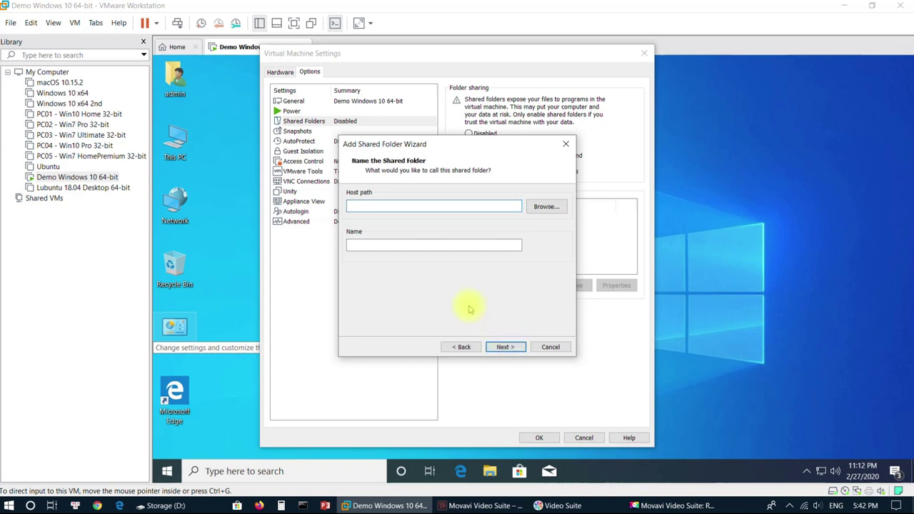
type("d")
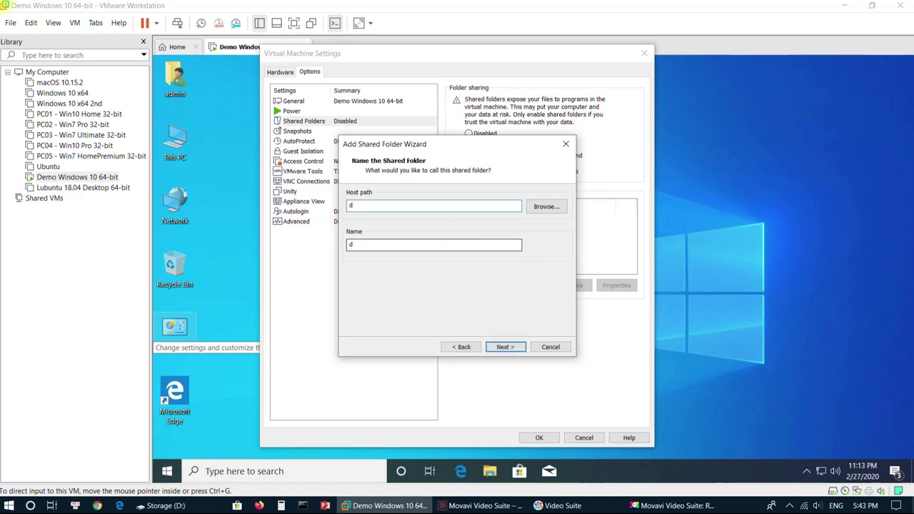
type(":\\")
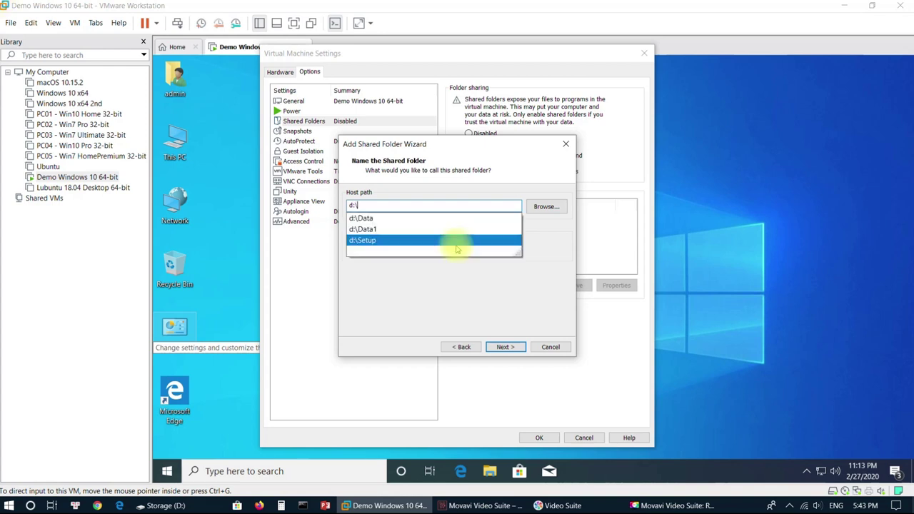
type("DATA1")
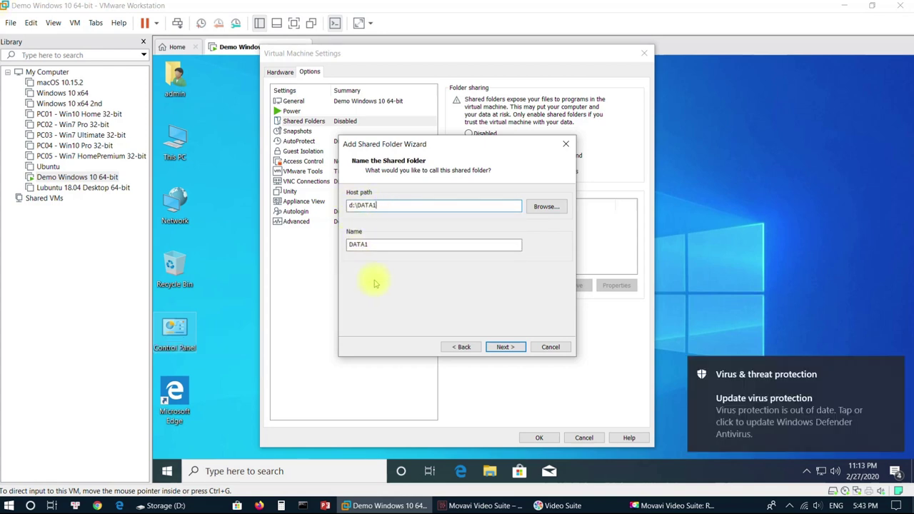
left_click(508, 347)
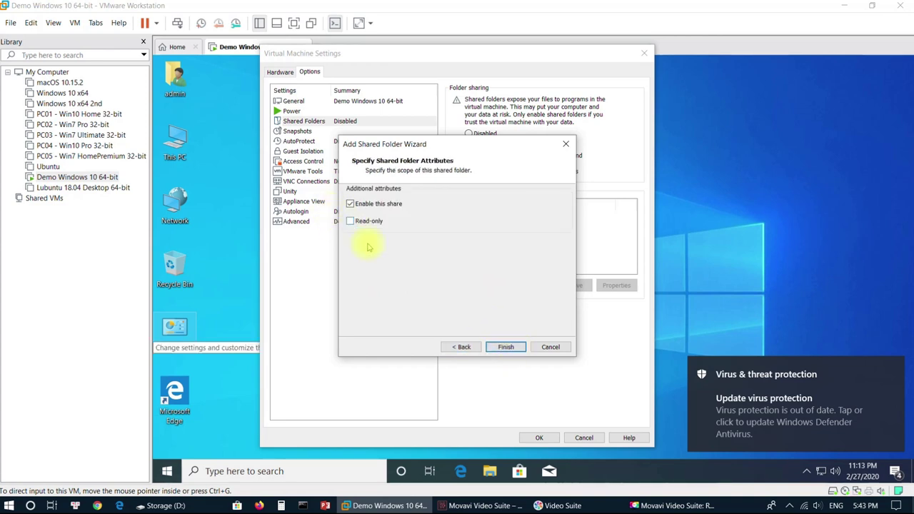
left_click(507, 347)
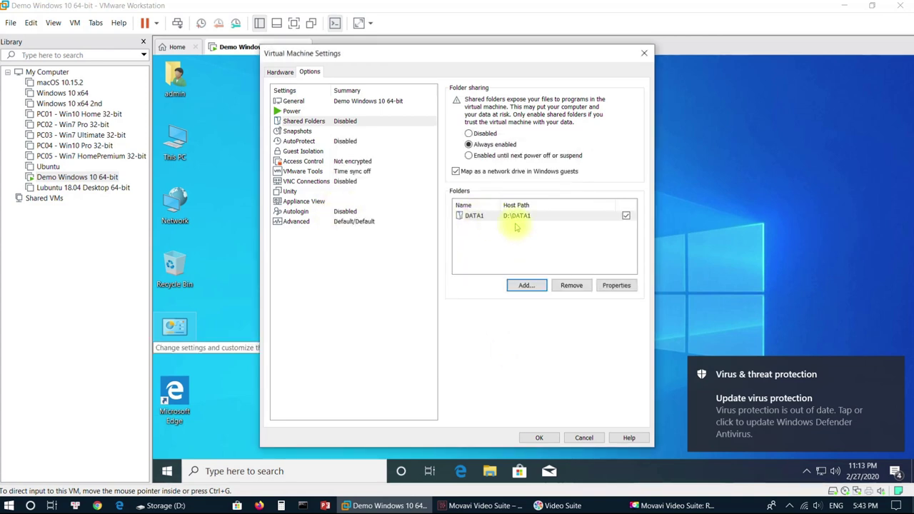
left_click(539, 438)
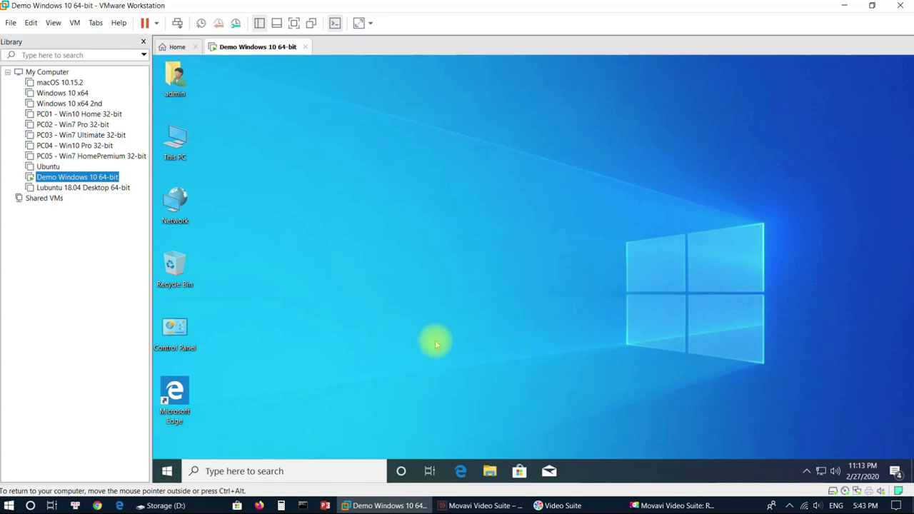
Step: Inside the virtual machine, browse the mapped Shared Folders network drive to check the contents of DATA1, closing the file window when finished
double_click(175, 141)
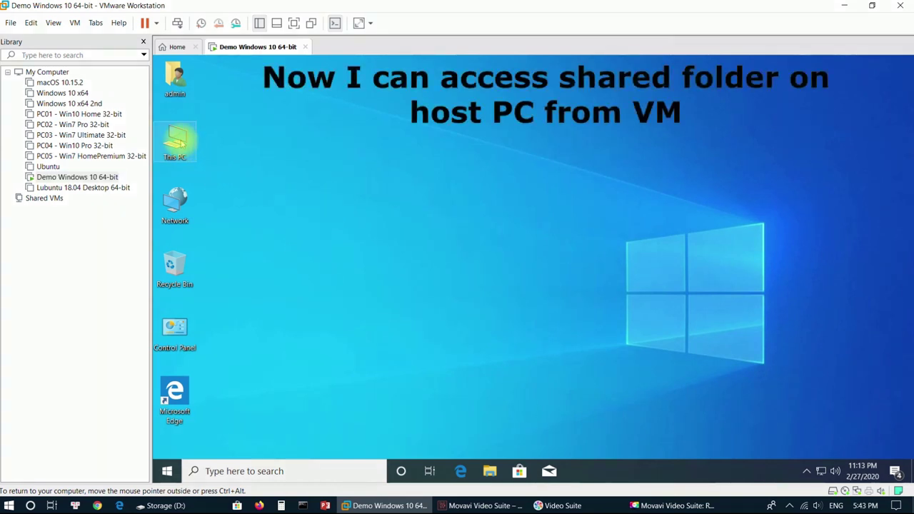
double_click(466, 375)
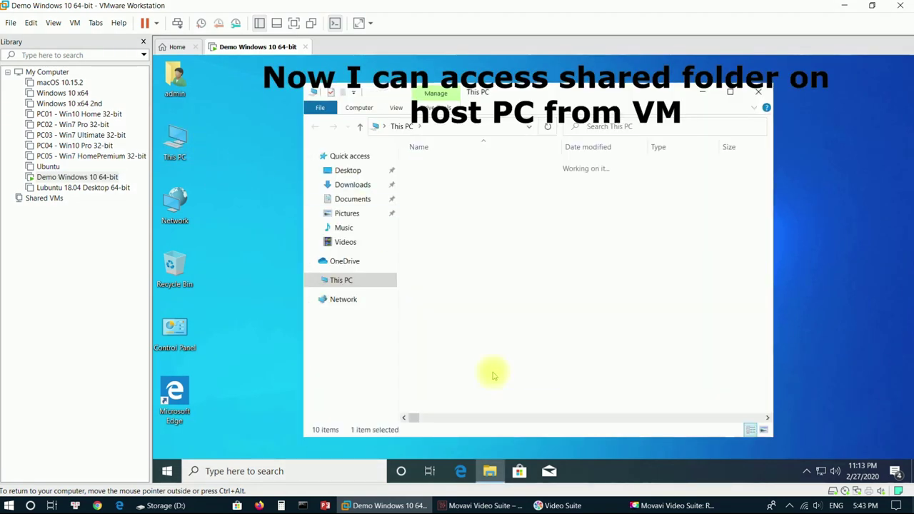
double_click(432, 166)
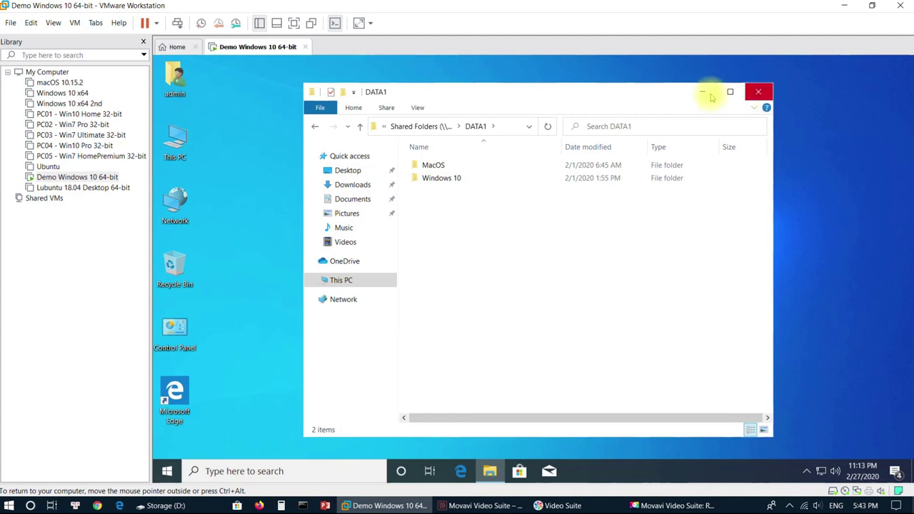
left_click(757, 92)
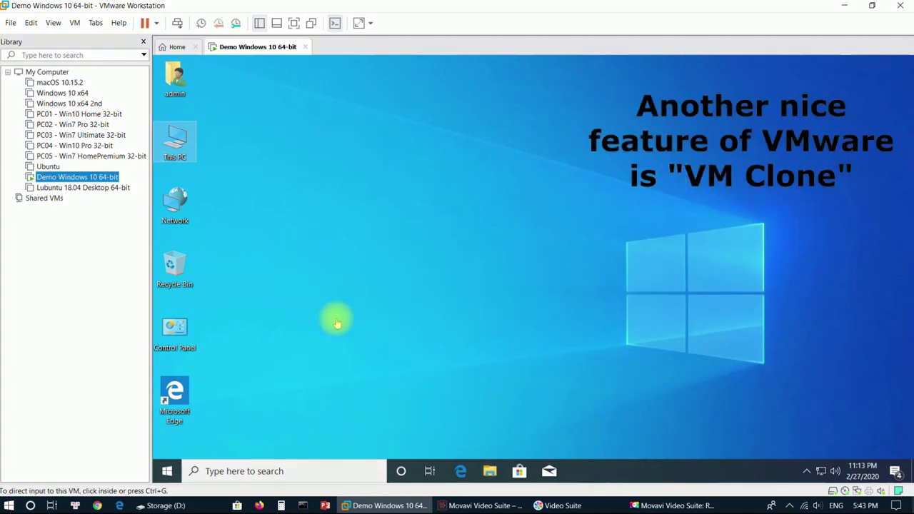
Step: Shut down Windows in the Demo Windows 10 64-bit virtual machine
left_click(167, 472)
left_click(167, 445)
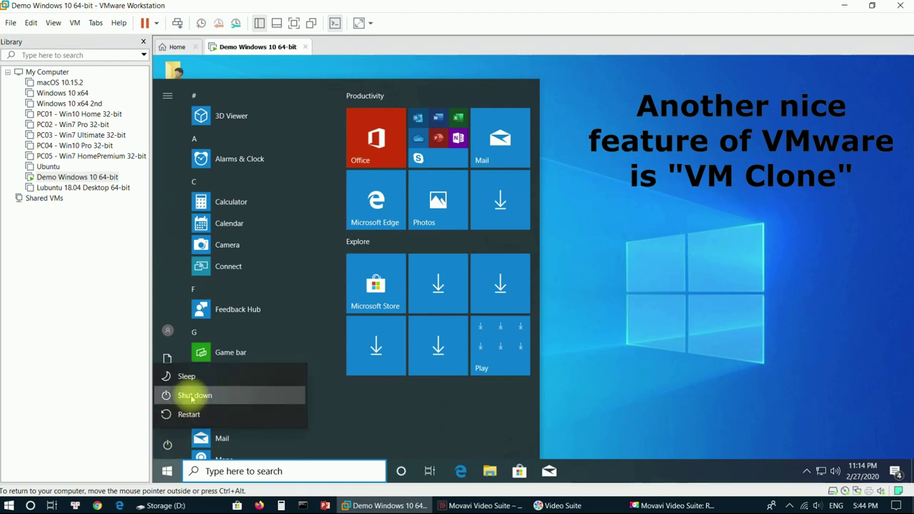
left_click(193, 396)
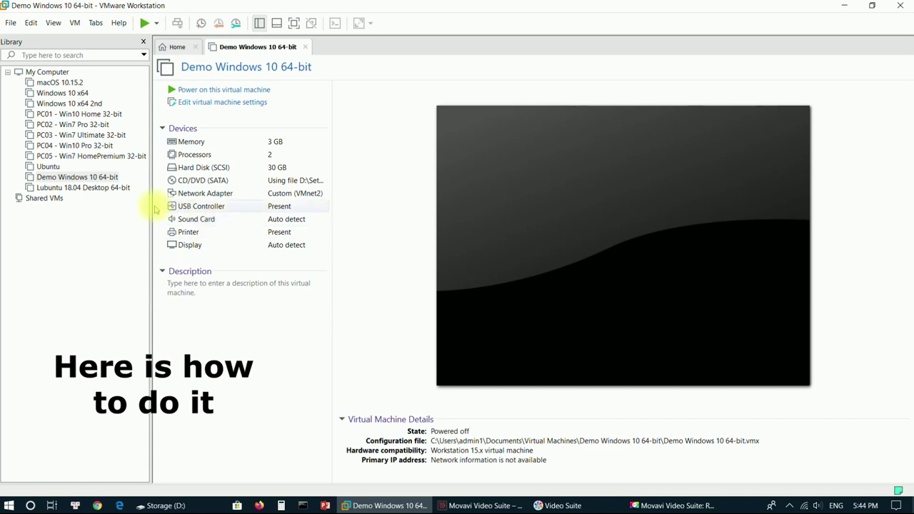
Step: Walk through the Clone wizard for Demo Windows 10 64-bit, choosing its current state and a full clone, and cancel at the naming page
right_click(69, 177)
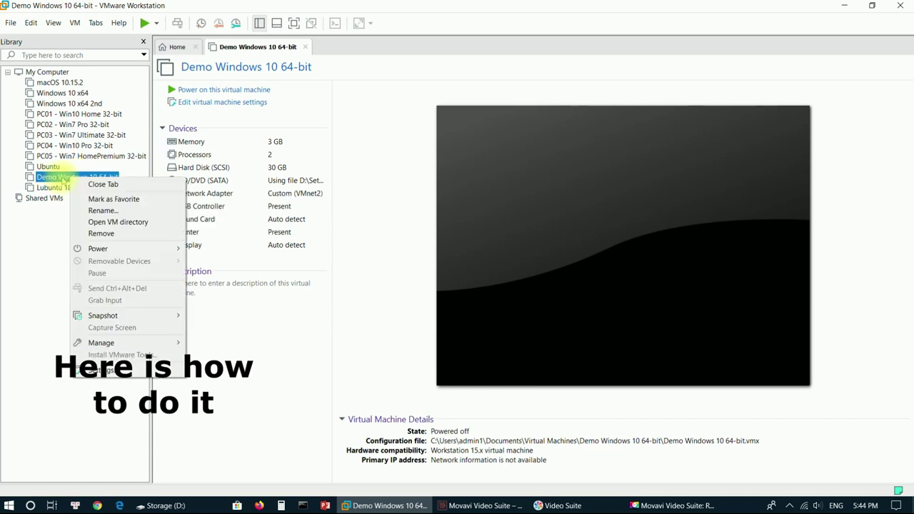
mouse_move(173, 343)
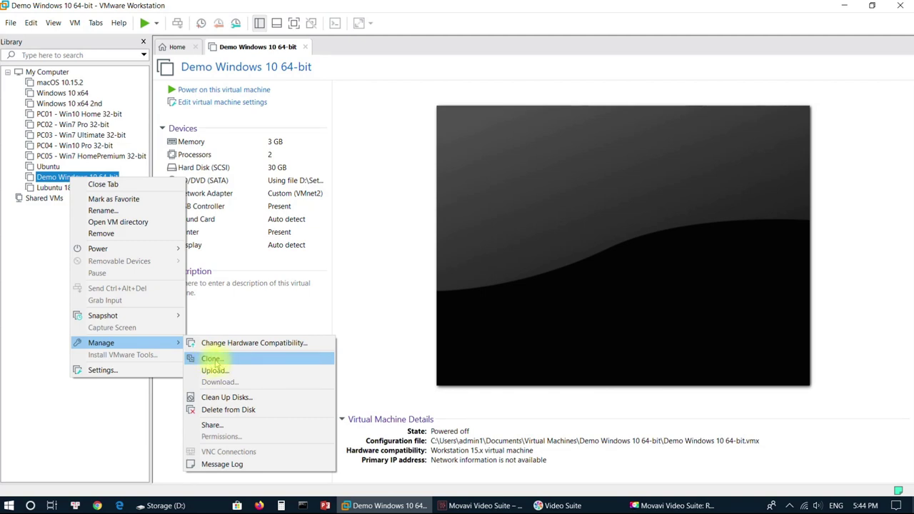
left_click(253, 359)
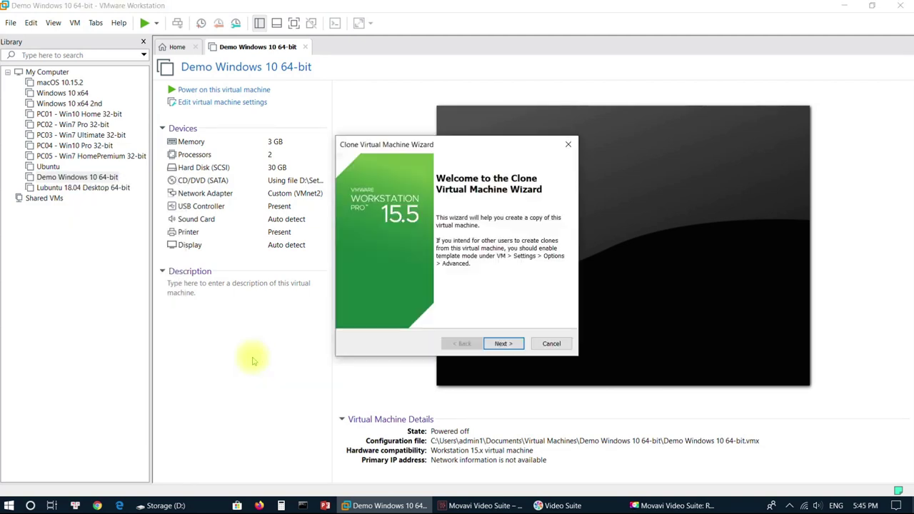
left_click(502, 344)
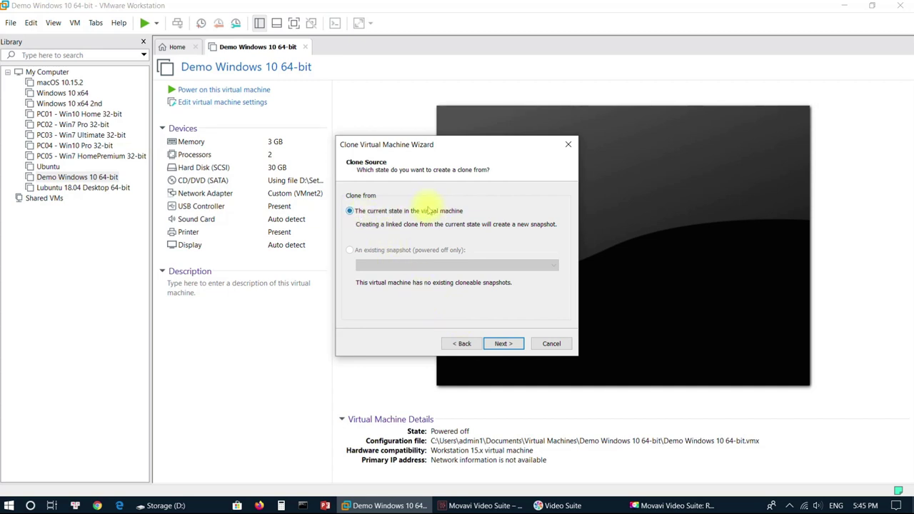
left_click(500, 341)
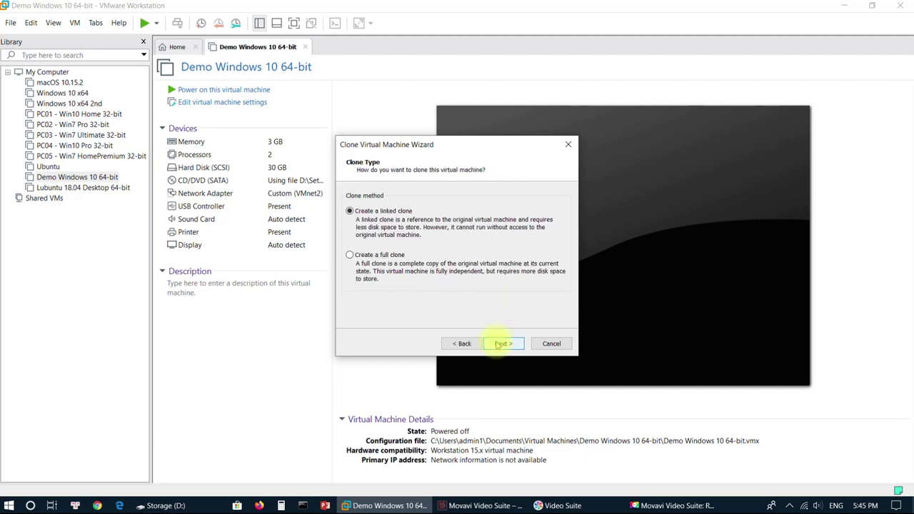
left_click(350, 255)
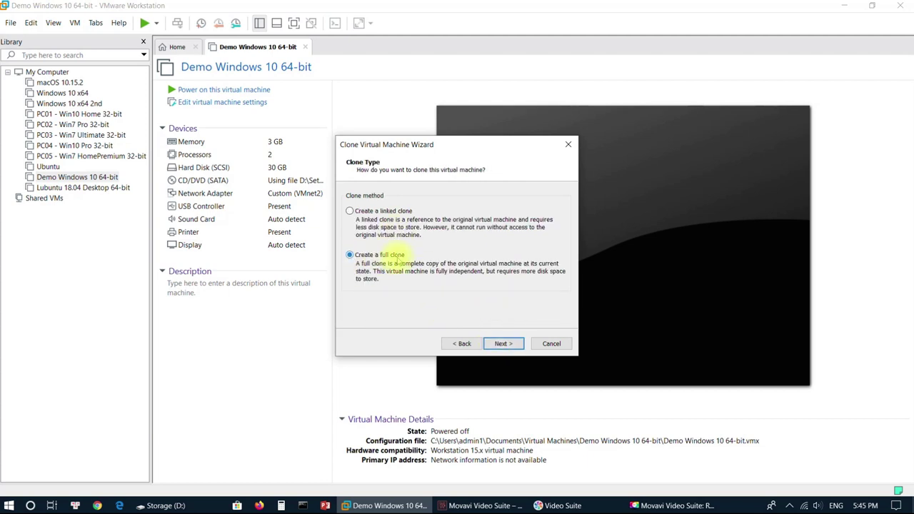
left_click(497, 343)
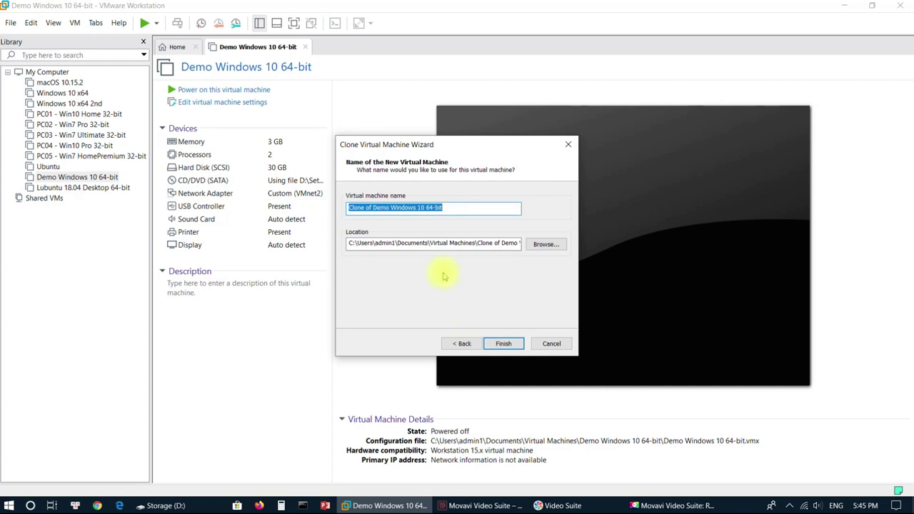
left_click(502, 344)
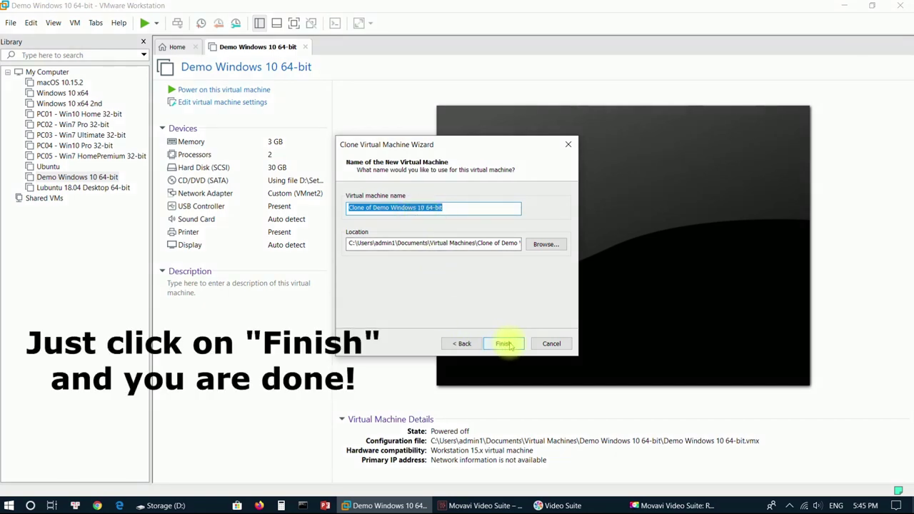
left_click(550, 345)
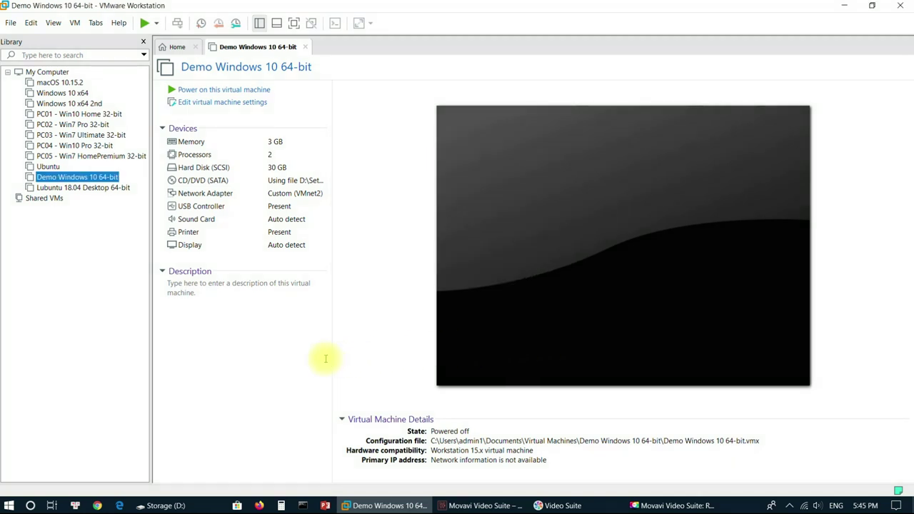